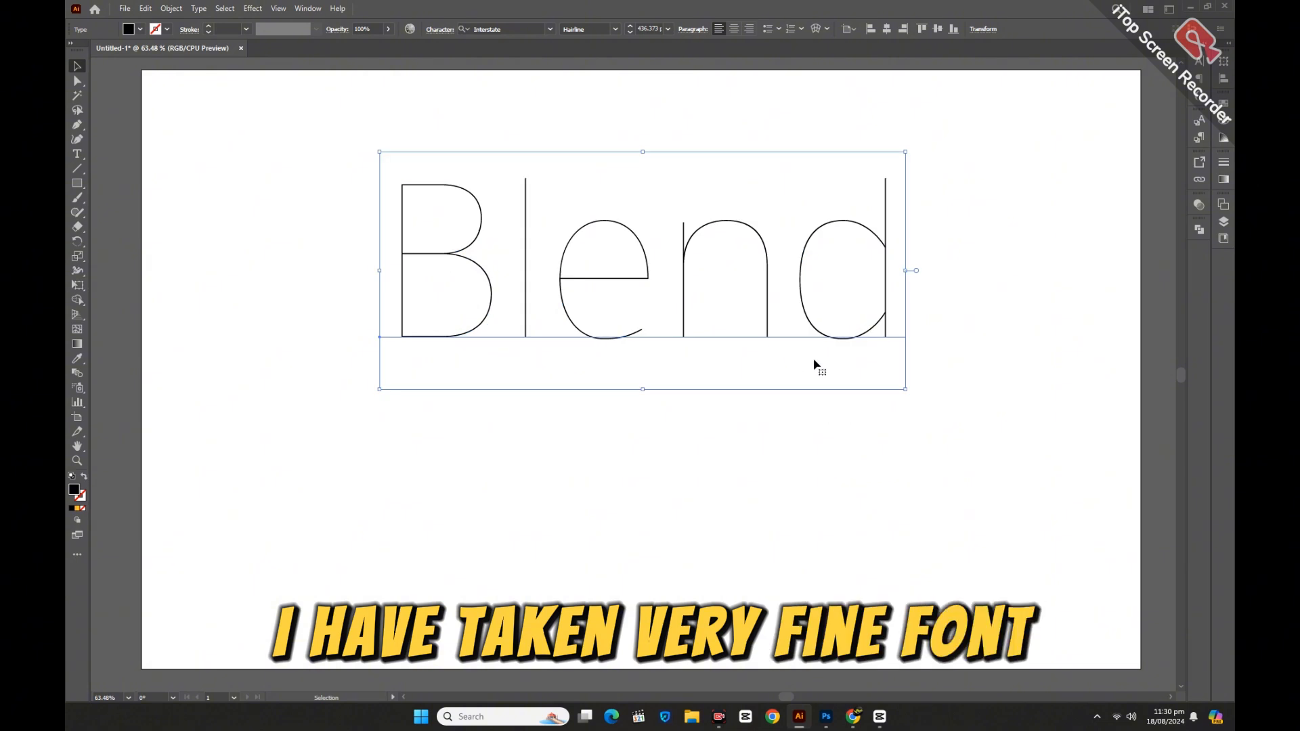
# Duplicate the orange circle to the right side of the artboard at the same height.
pyautogui.click(990, 394)
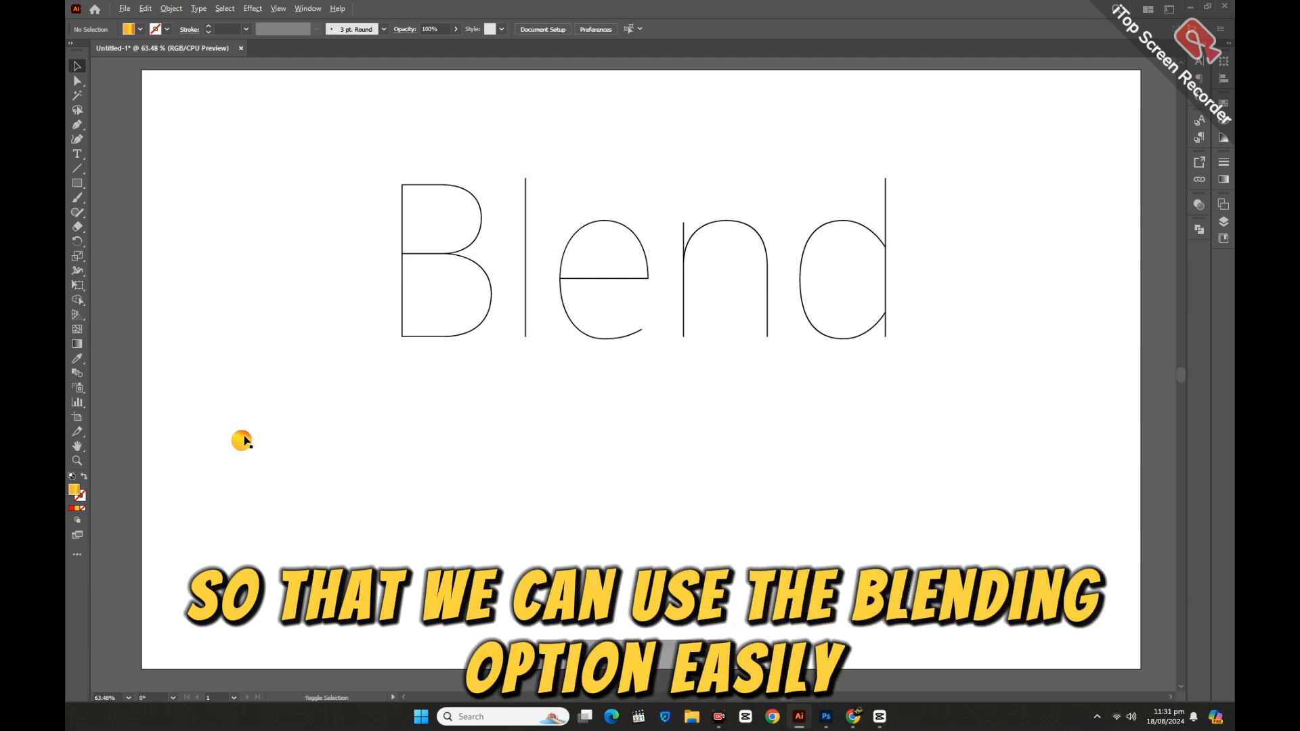
pyautogui.moveTo(328, 441); pyautogui.dragTo(1012, 464)
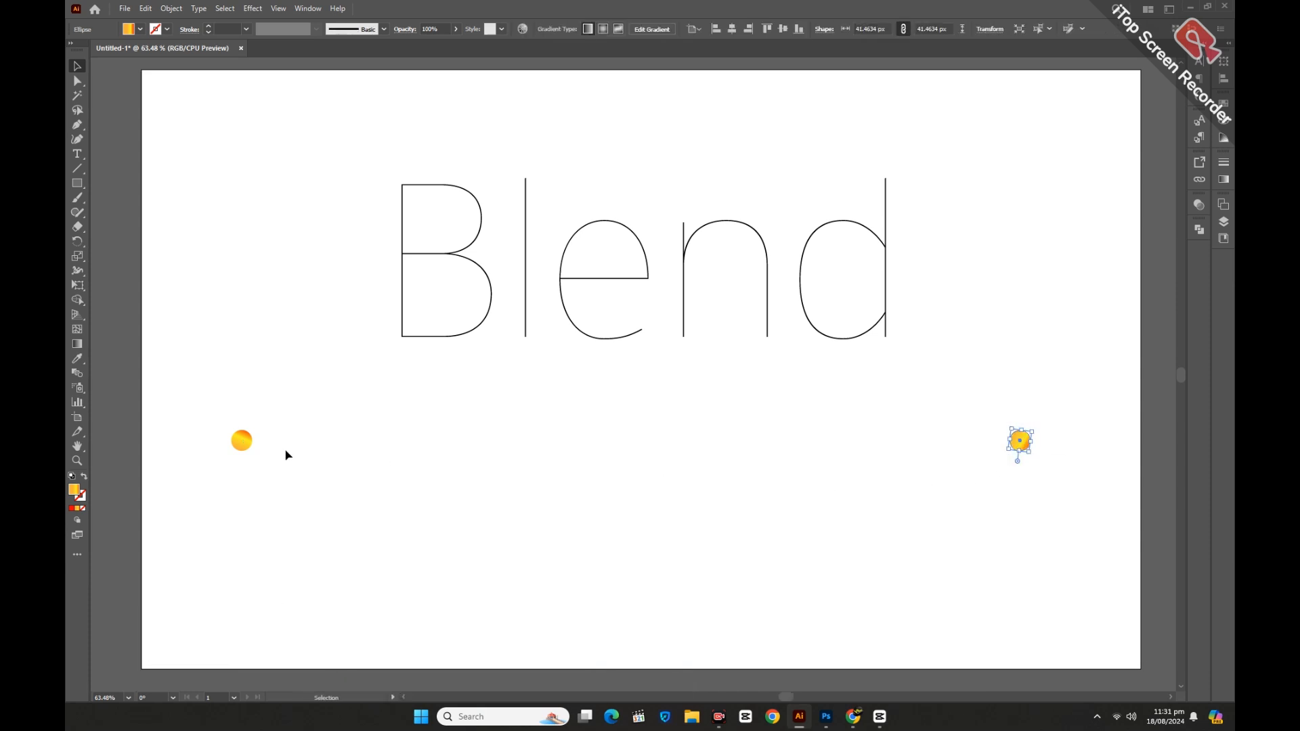
# Select both circles and make a blend between them.
pyautogui.moveTo(282, 474); pyautogui.dragTo(282, 474)
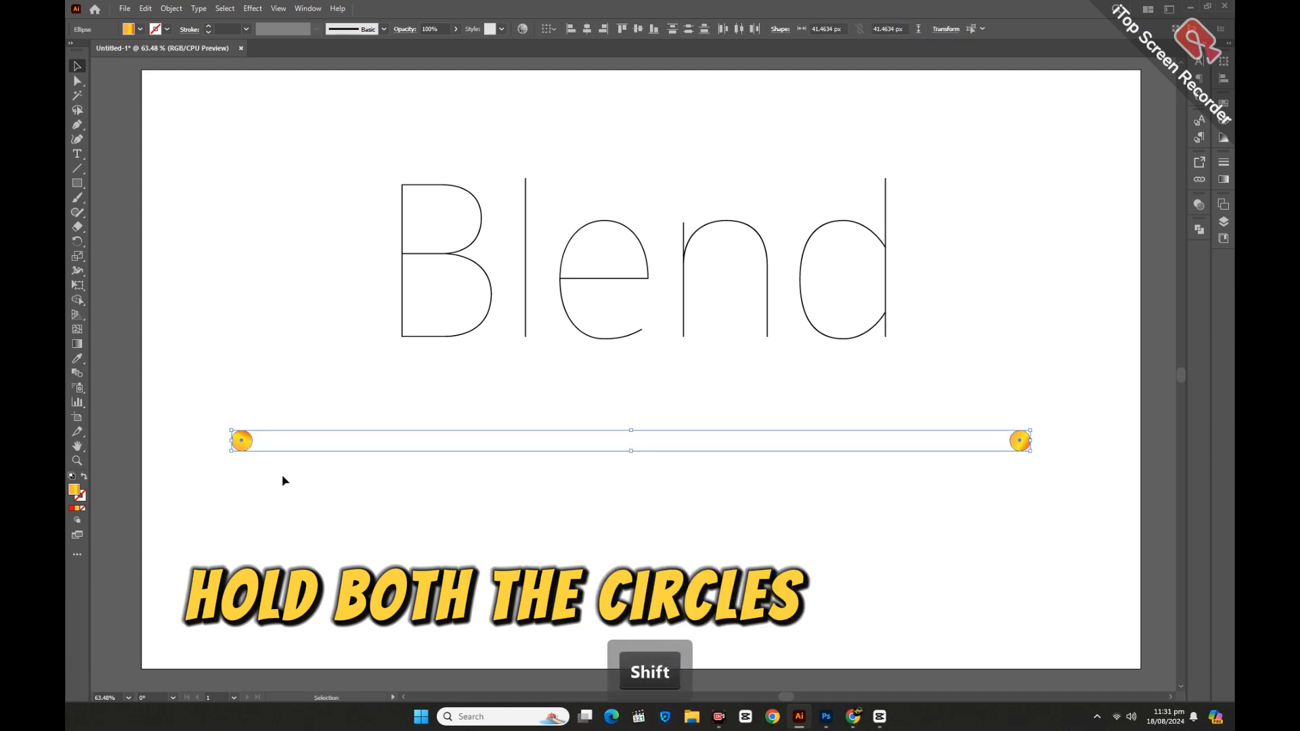
pyautogui.click(176, 11)
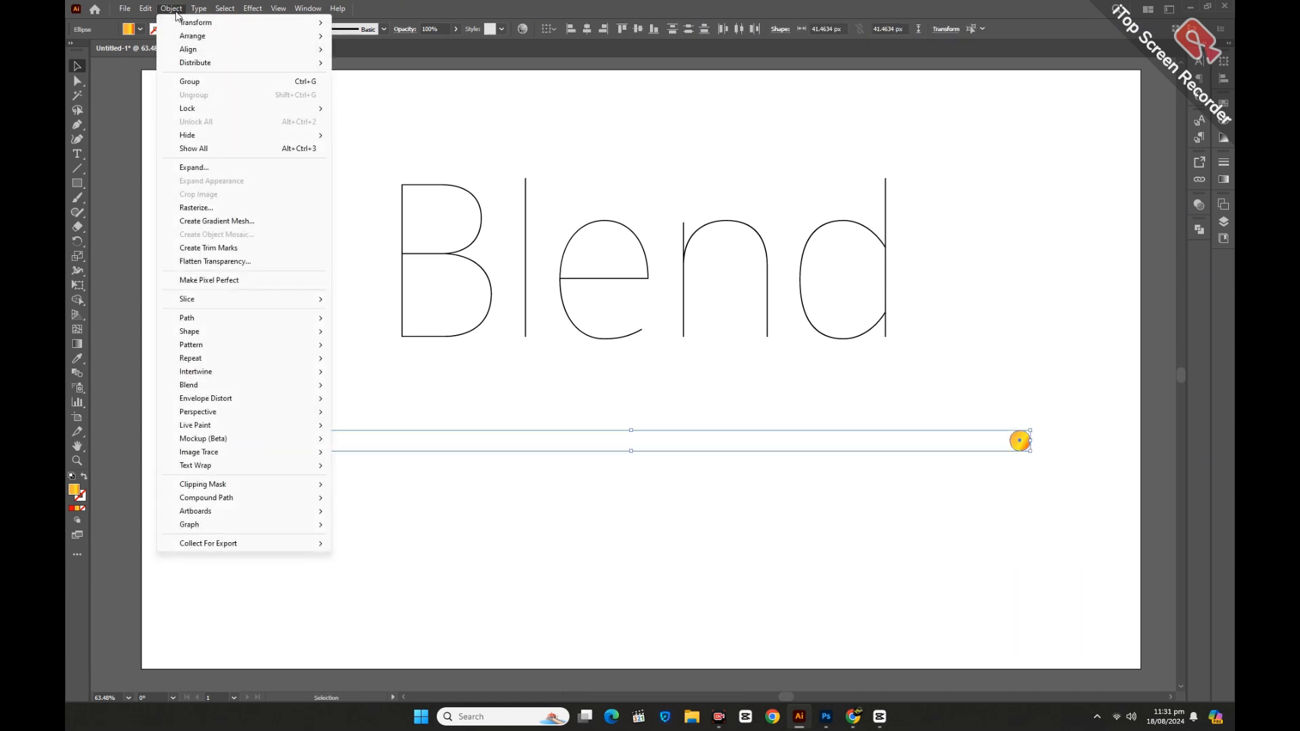
pyautogui.click(196, 384)
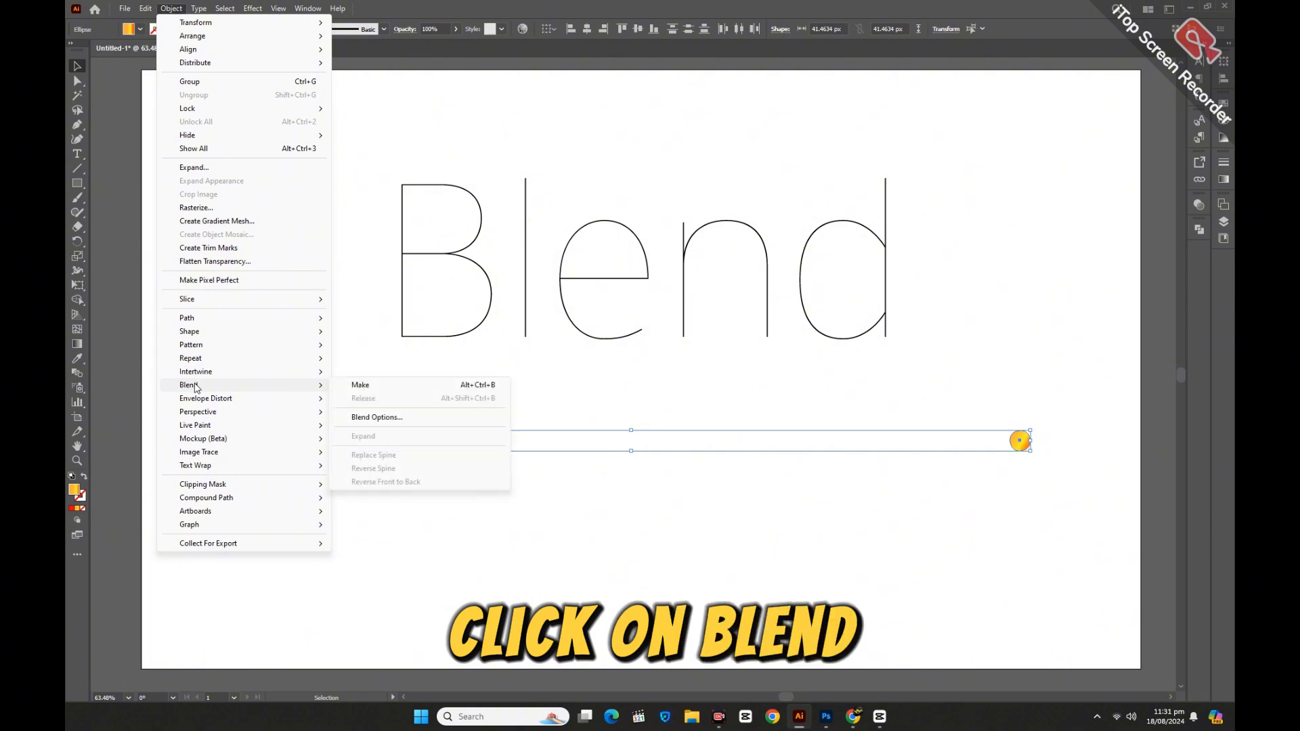
pyautogui.click(361, 386)
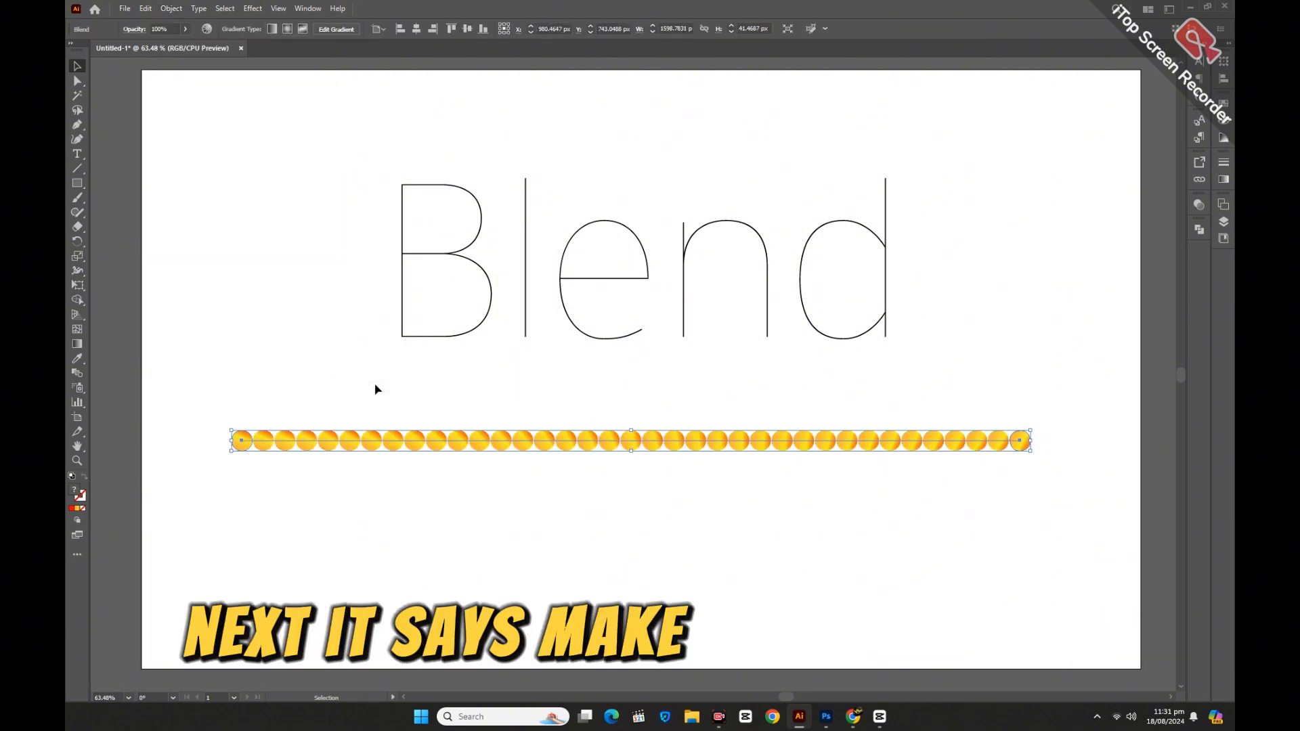
# Open Blend Options, set spacing to Specified Steps and increase the number of steps so the circles form a continuous line.
pyautogui.click(180, 9)
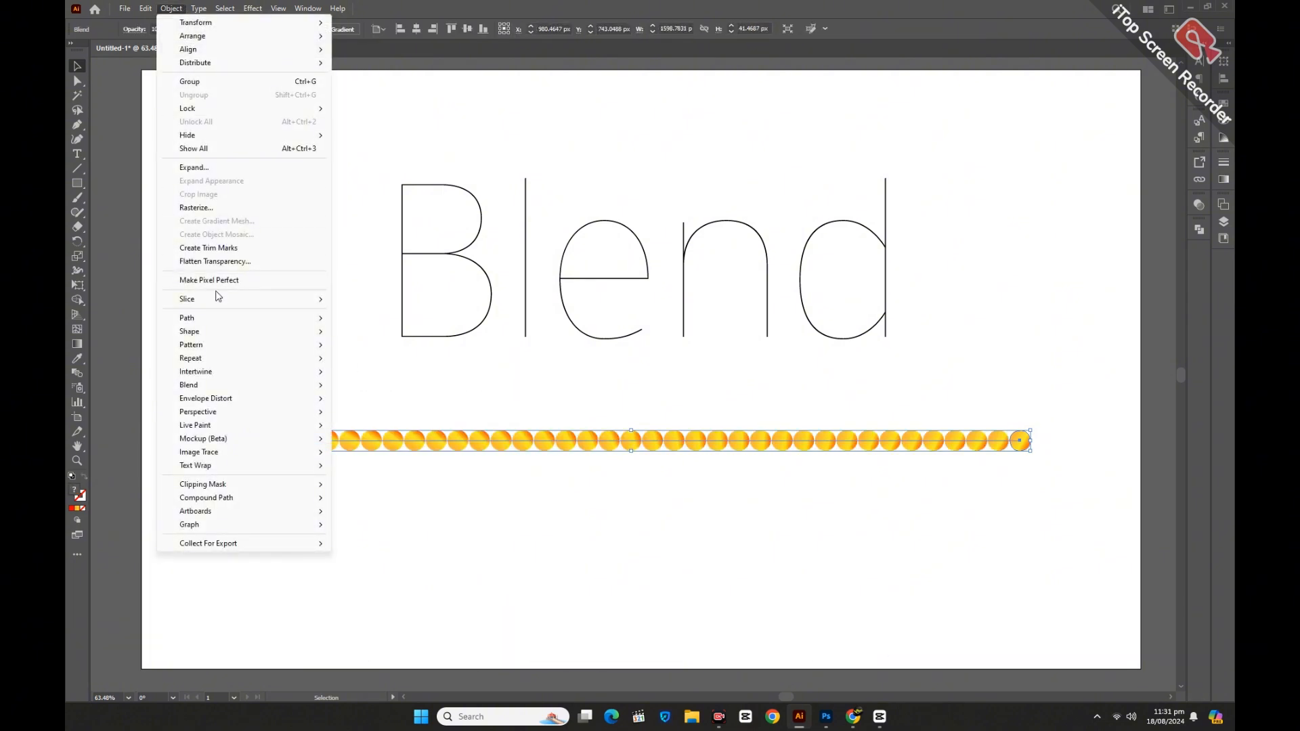
pyautogui.moveTo(205, 390)
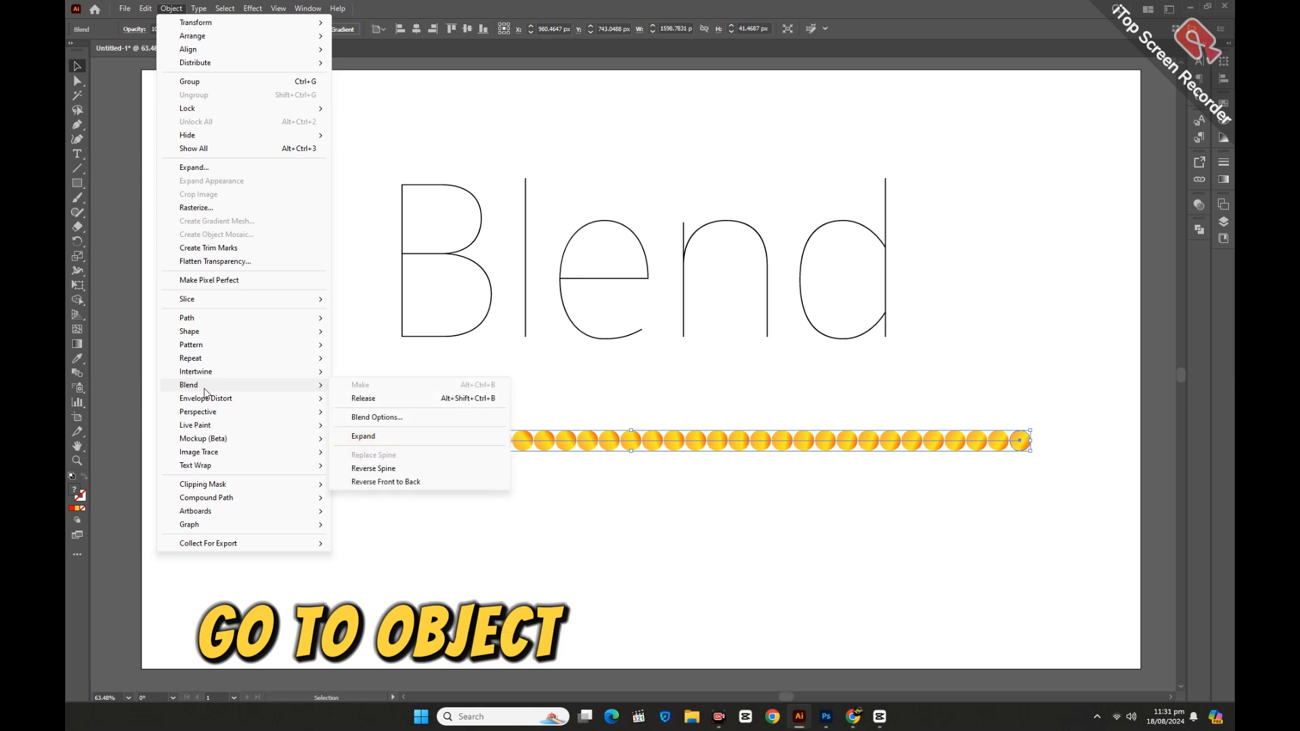
pyautogui.click(375, 418)
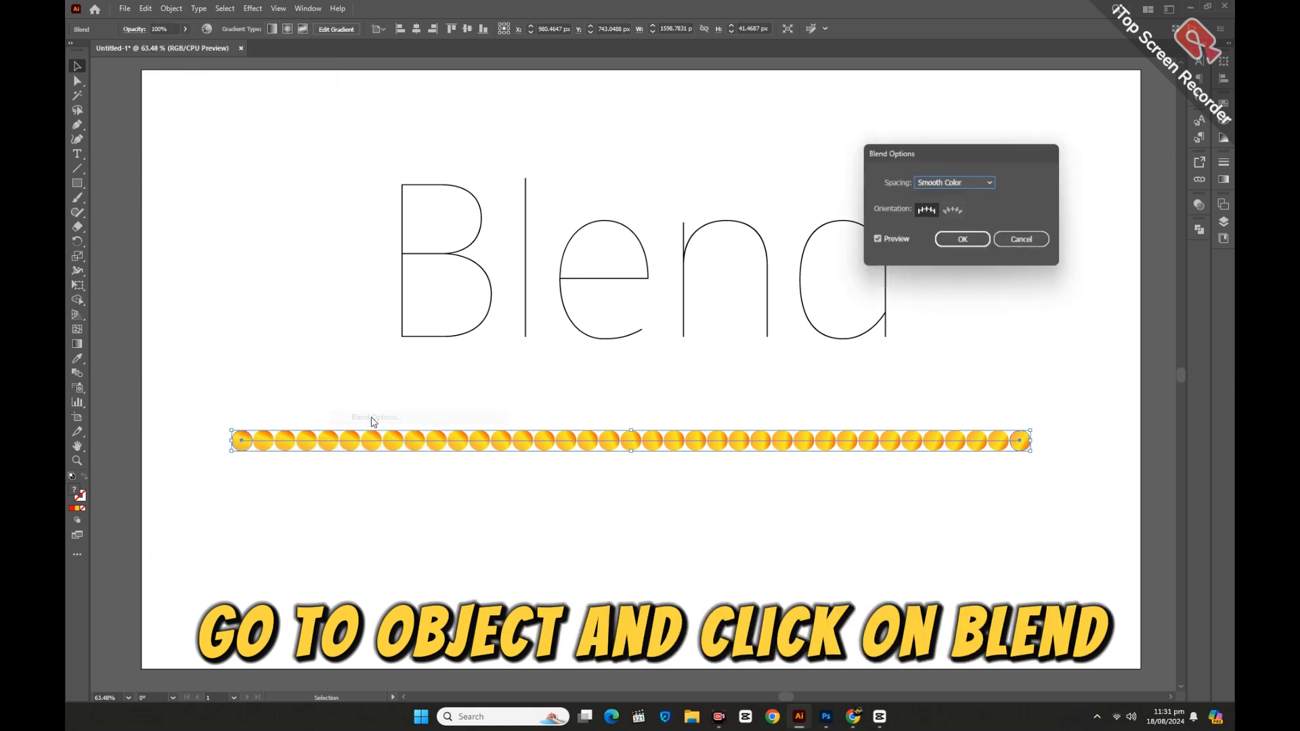
pyautogui.click(945, 183)
pyautogui.click(940, 208)
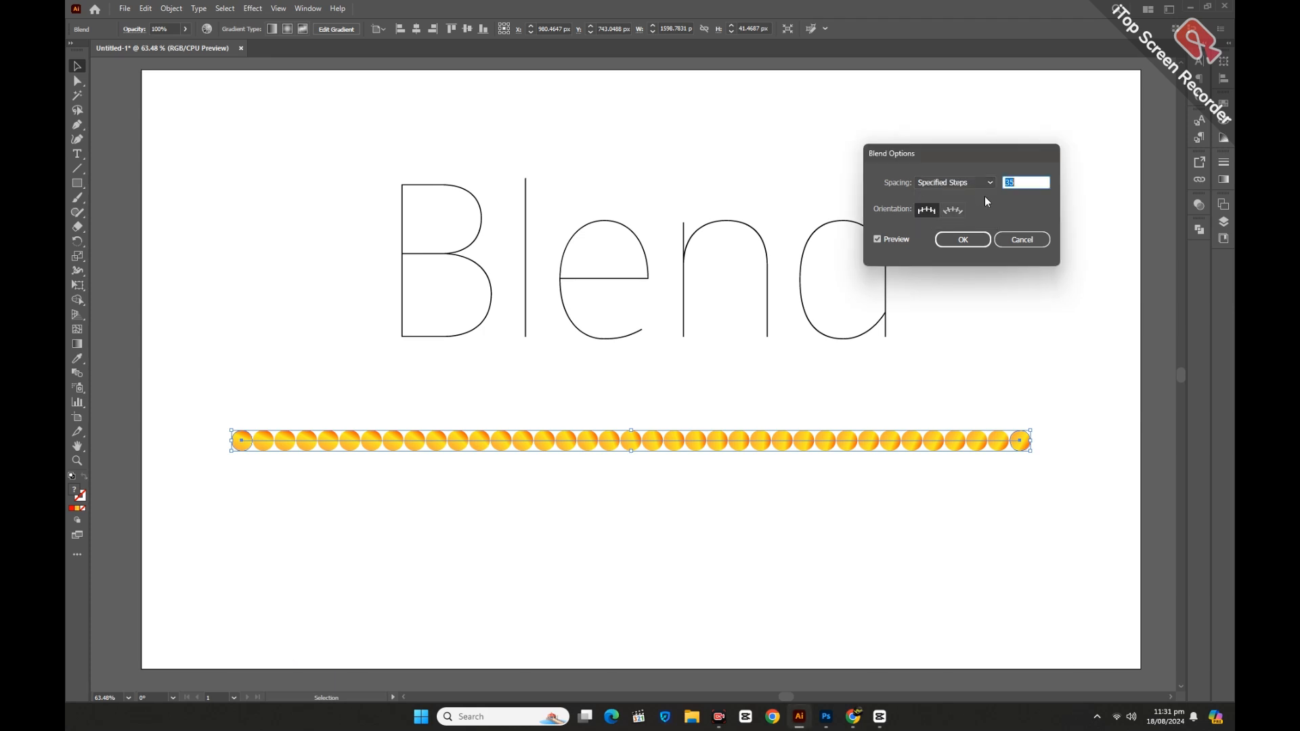
pyautogui.hotkey('shift', 'Up')
pyautogui.hotkey('shift', 'Up')
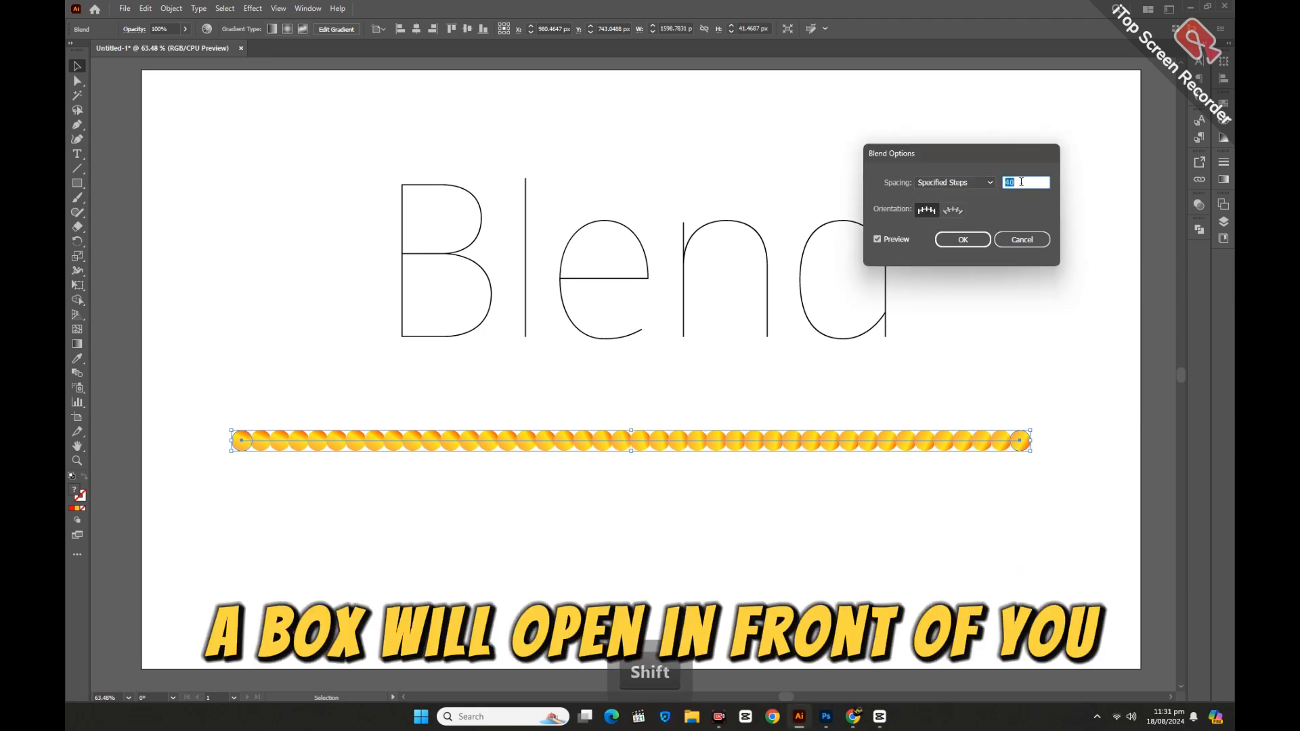
pyautogui.hotkey('shift', 'Up')
pyautogui.hotkey('shift', 'Up')
pyautogui.hotkey('shift', 'Up')
pyautogui.hotkey('shift', 'Up')
pyautogui.hotkey('shift', 'Up')
pyautogui.hotkey('shift', 'Up')
pyautogui.hotkey('shift', 'Up')
pyautogui.hotkey('shift', 'Up')
pyautogui.hotkey('shift', 'Up')
pyautogui.hotkey('shift', 'Up')
pyautogui.hotkey('shift', 'Up')
pyautogui.hotkey('shift', 'Up')
pyautogui.hotkey('shift', 'Up')
pyautogui.hotkey('shift', 'Up')
pyautogui.hotkey('shift', 'Up')
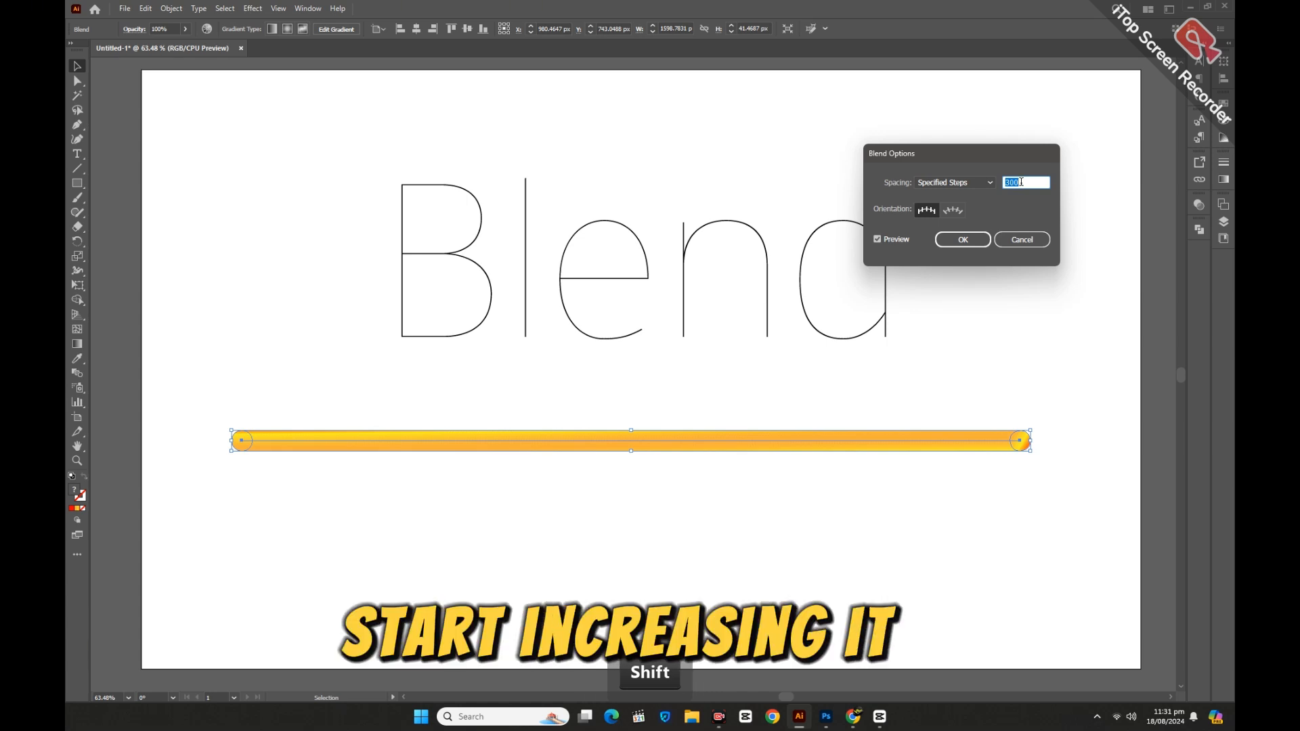
pyautogui.click(974, 241)
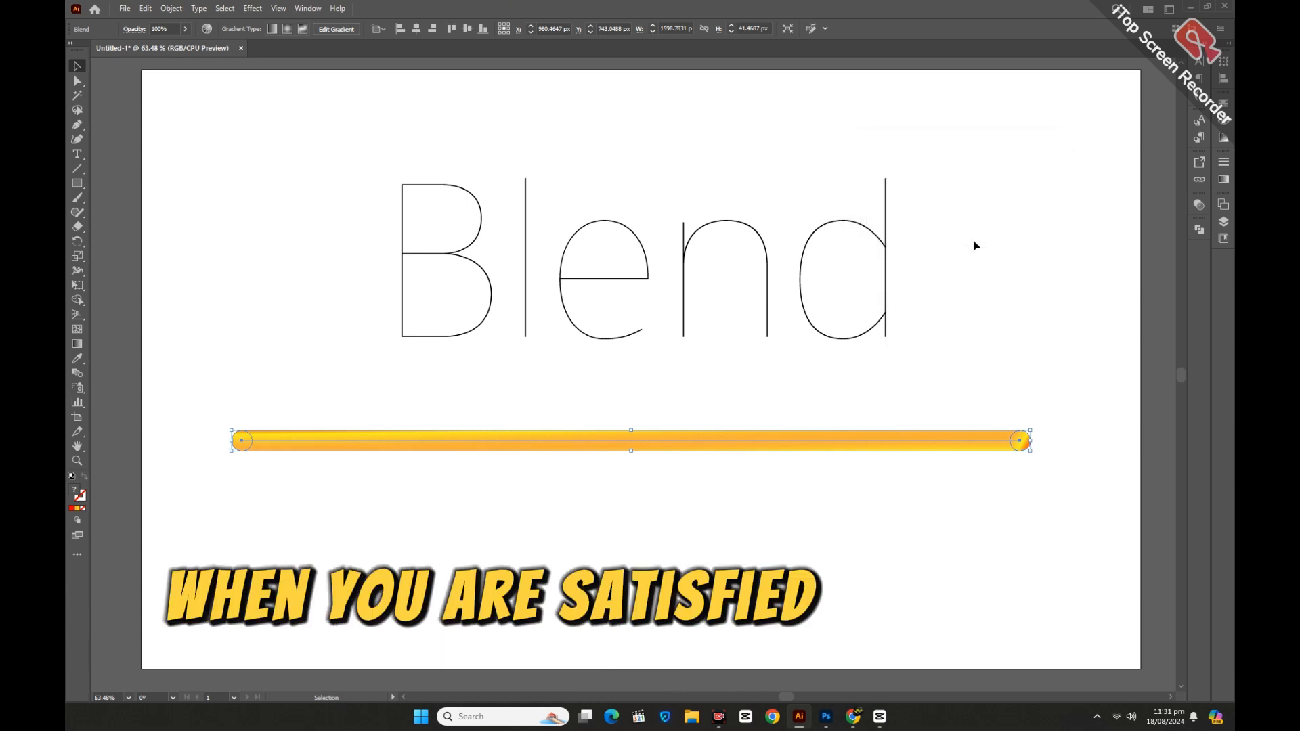
pyautogui.click(288, 328)
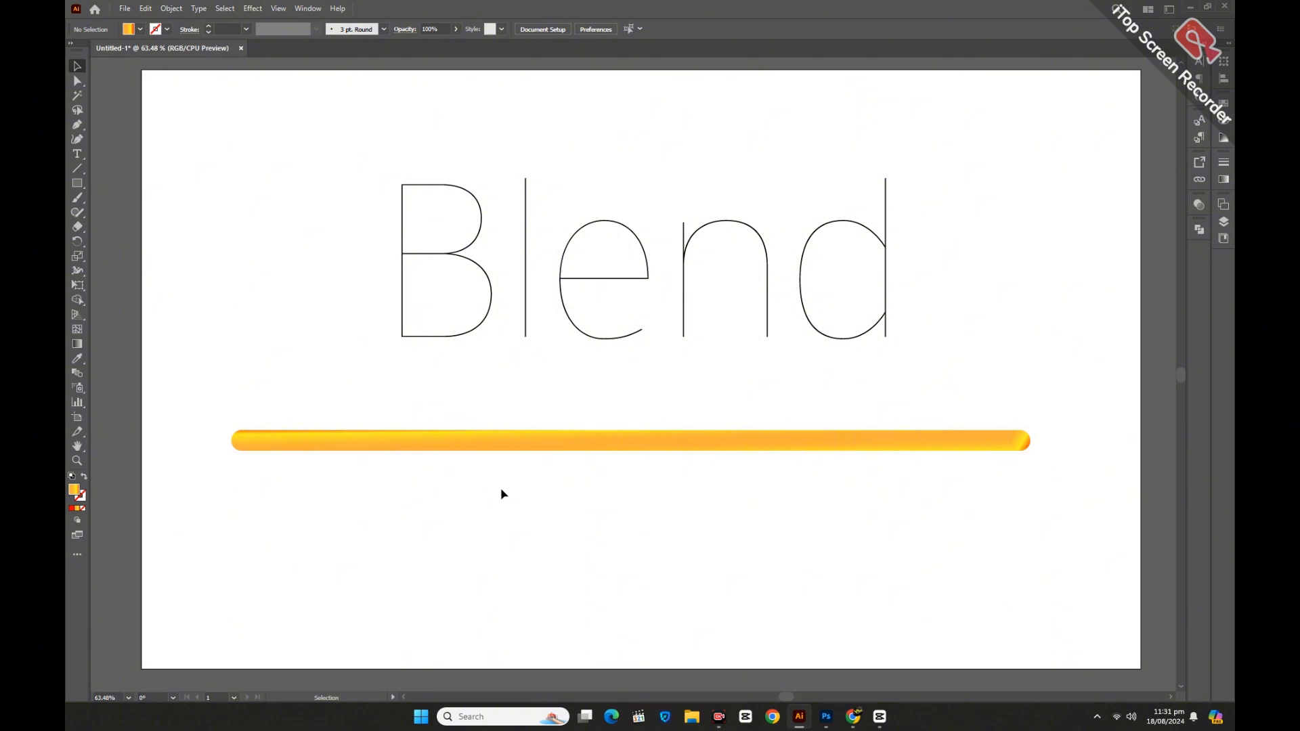
pyautogui.moveTo(554, 432); pyautogui.dragTo(555, 433)
pyautogui.click(600, 508)
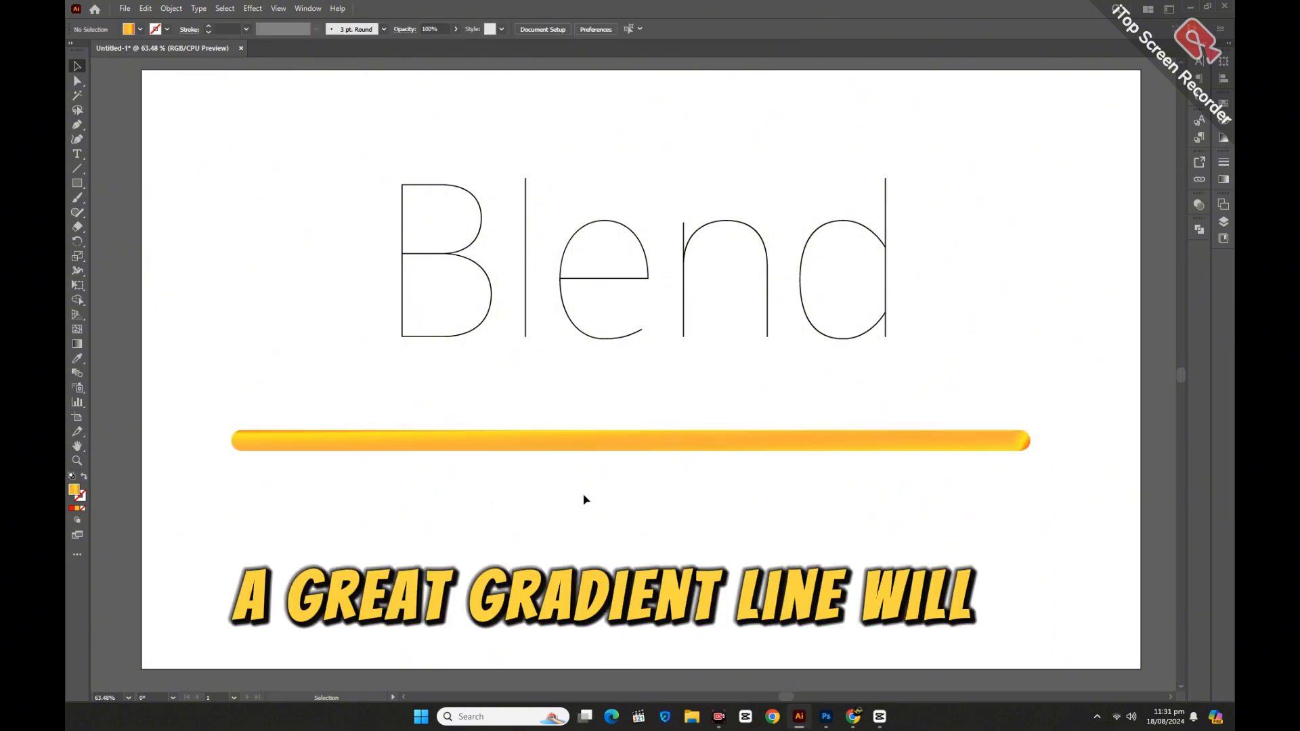
# Reverse the spine of the blended gradient line.
pyautogui.click(644, 441)
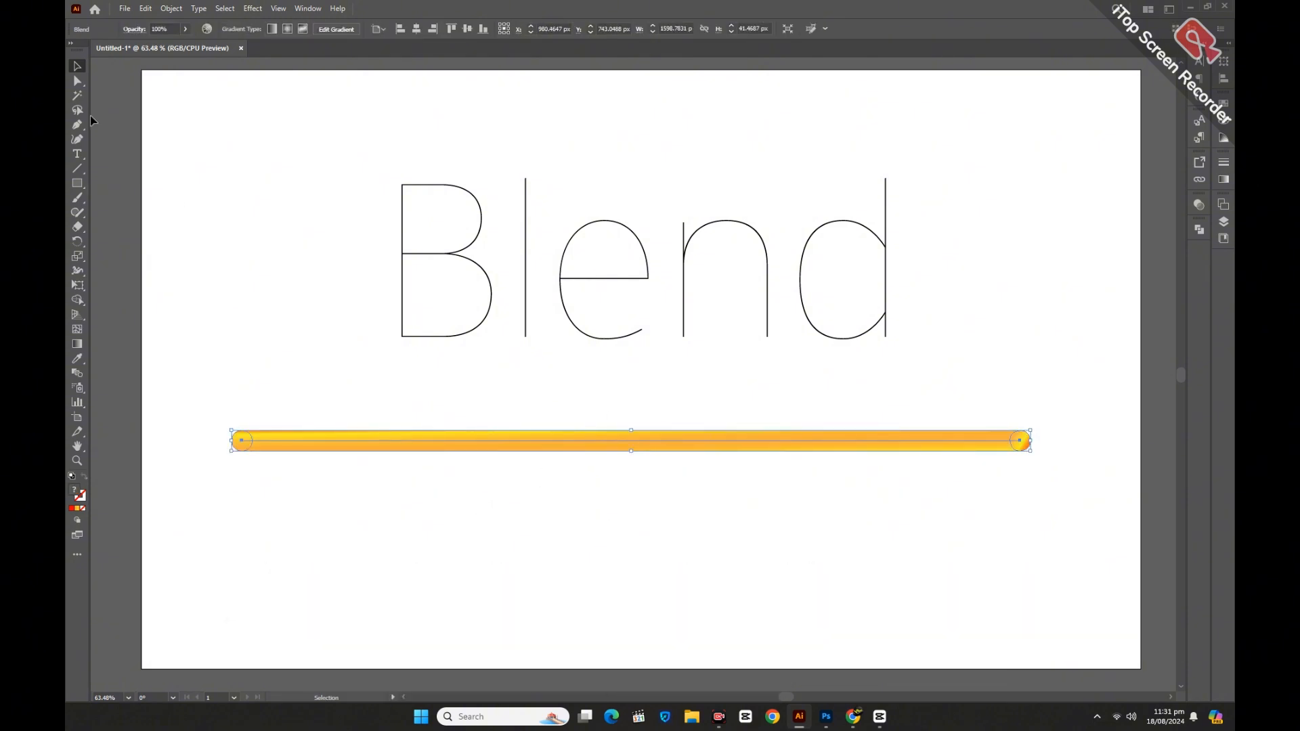
pyautogui.click(163, 11)
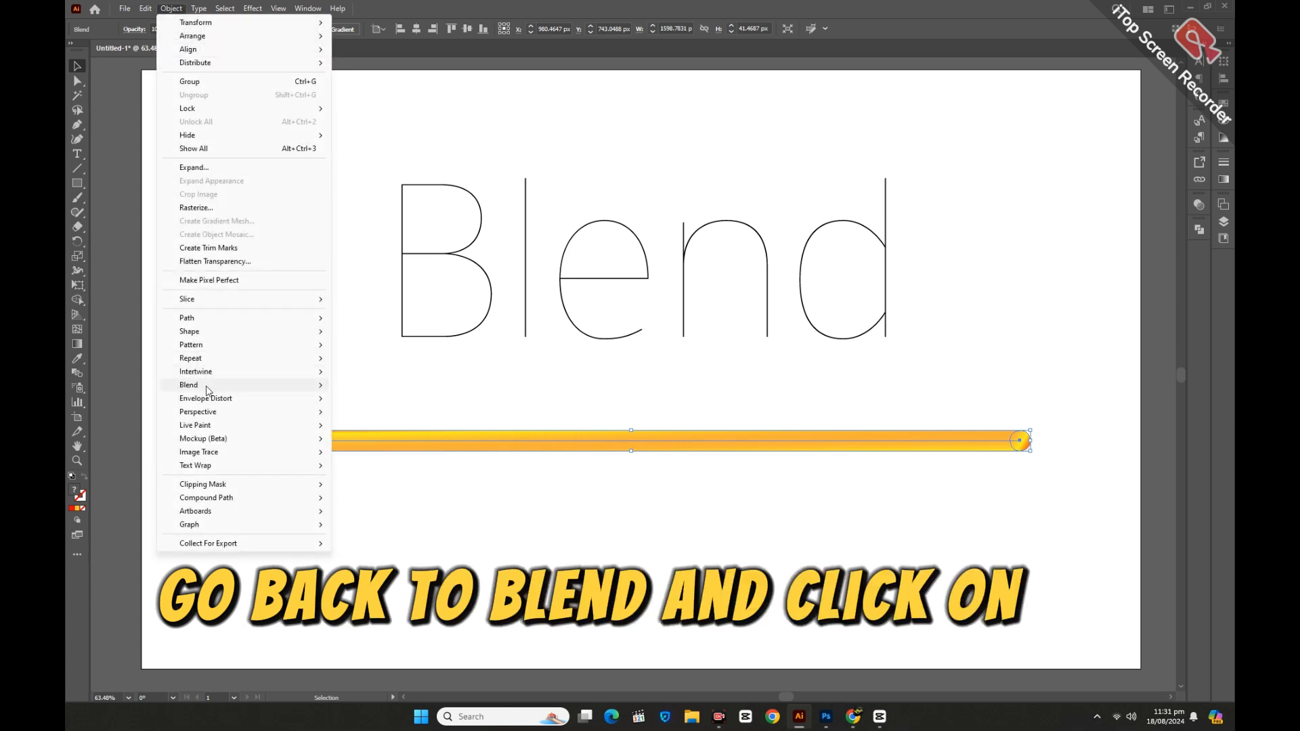
pyautogui.moveTo(206, 386)
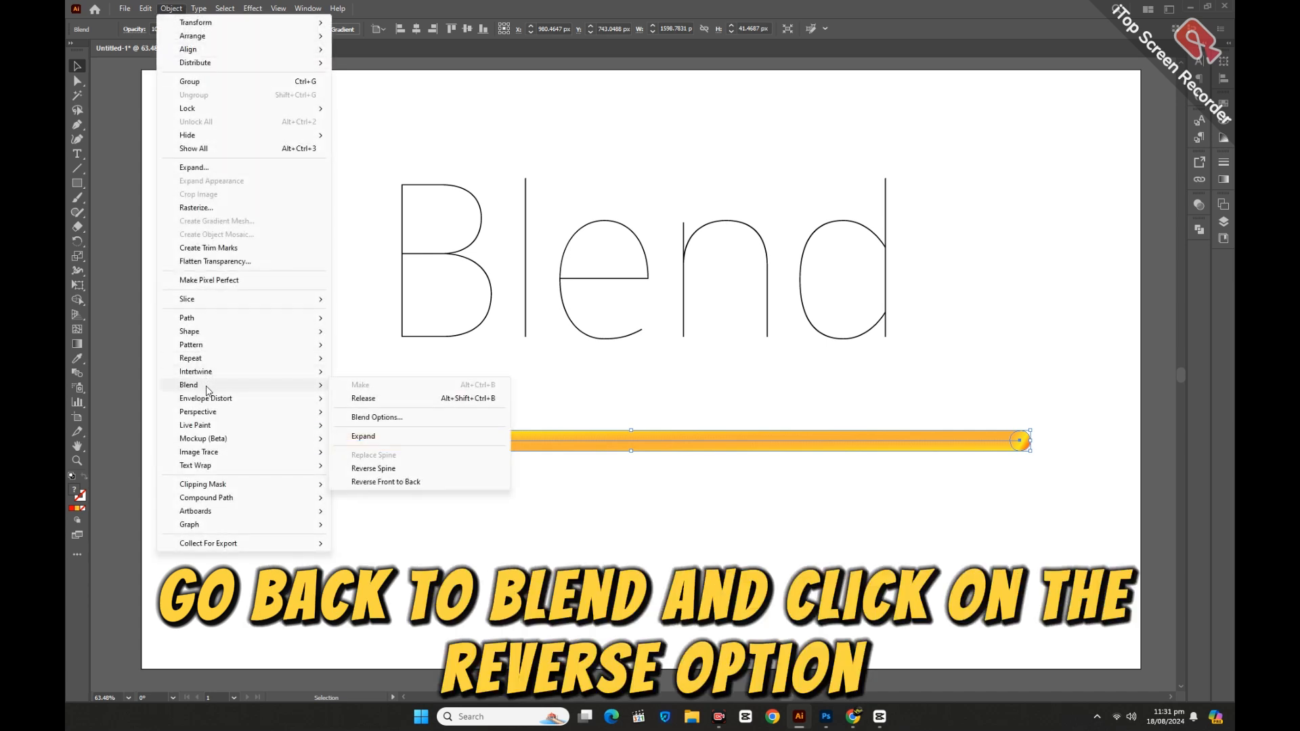
pyautogui.click(373, 469)
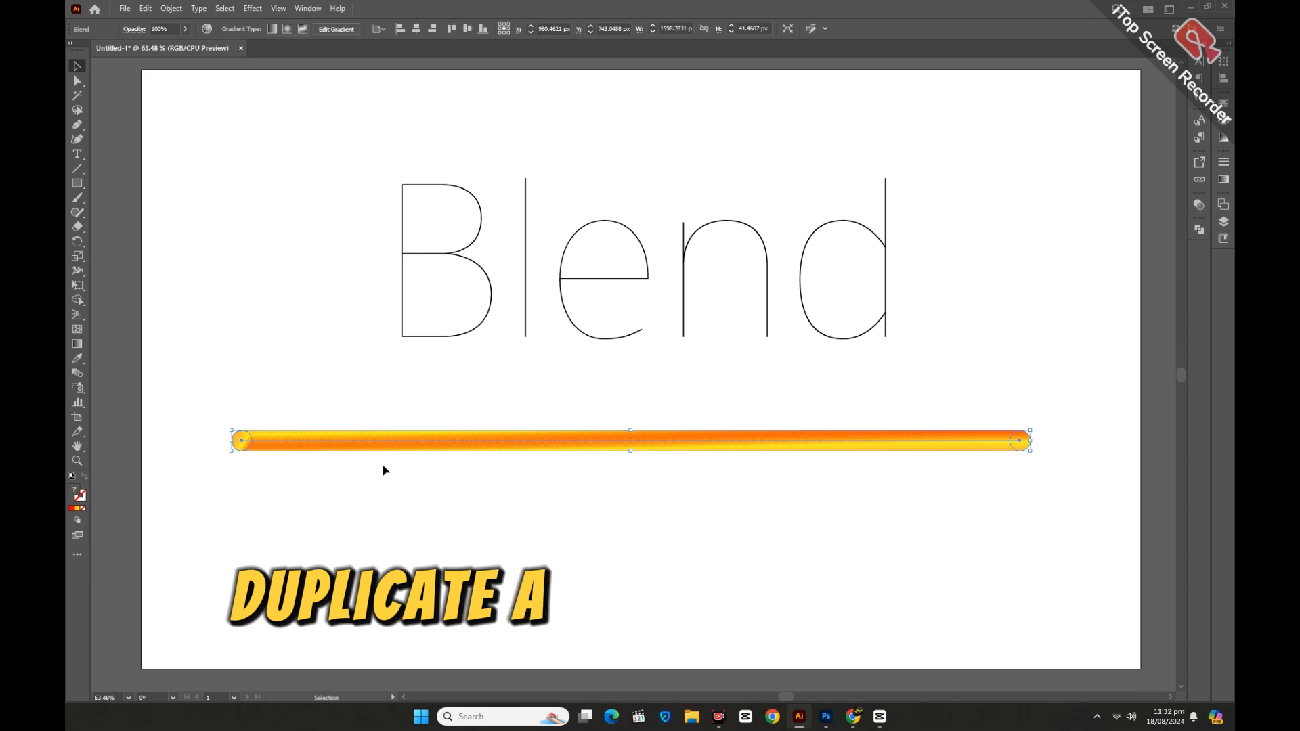
pyautogui.click(399, 485)
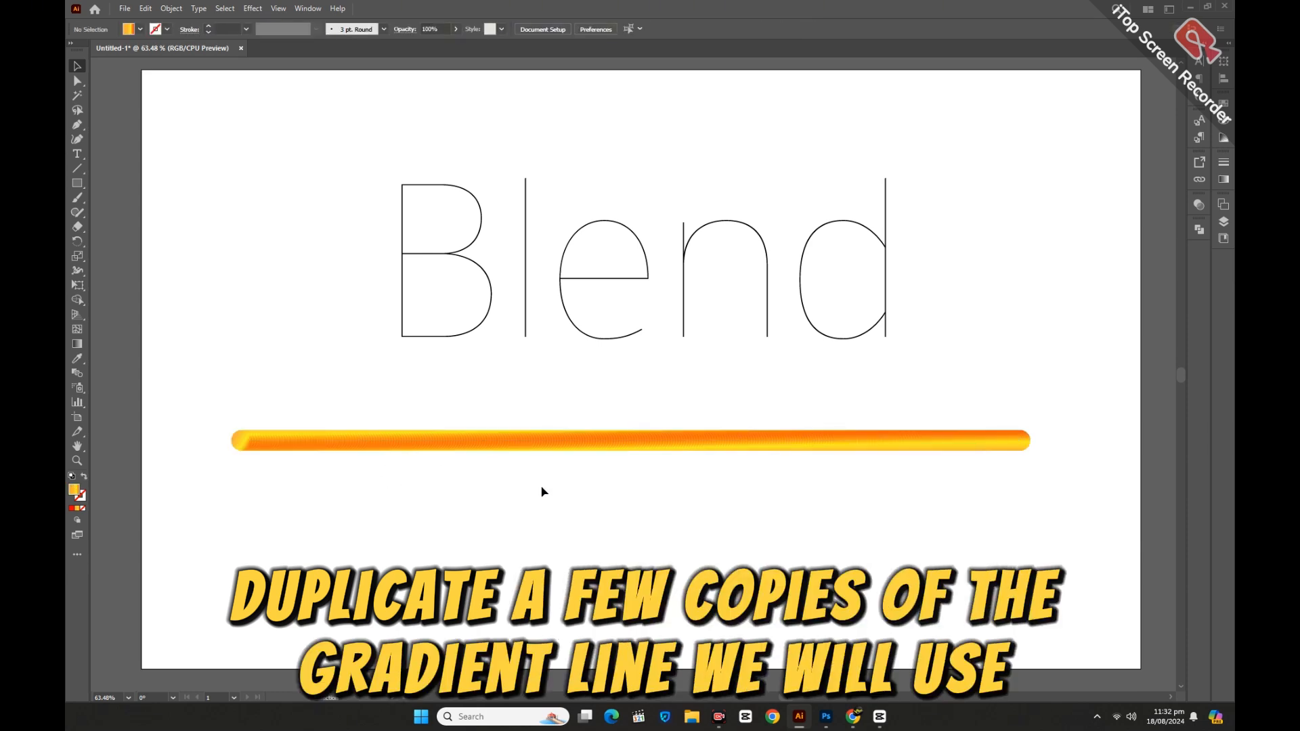
# Duplicate the gradient line repeatedly into a stack of evenly spaced copies.
pyautogui.moveTo(541, 483); pyautogui.dragTo(574, 487)
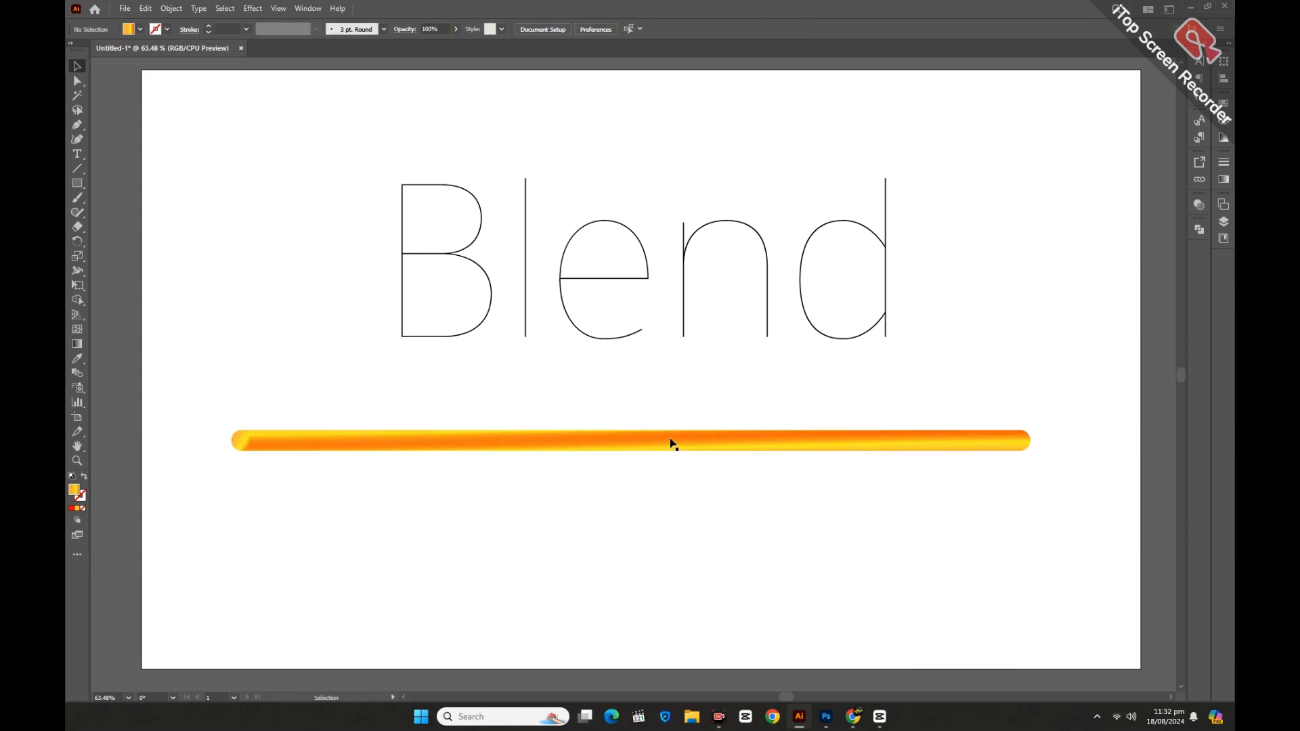
pyautogui.moveTo(668, 445)
pyautogui.mouseDown()
pyautogui.moveTo(668, 402)
pyautogui.moveTo(651, 441)
pyautogui.mouseUp()
pyautogui.click(665, 494)
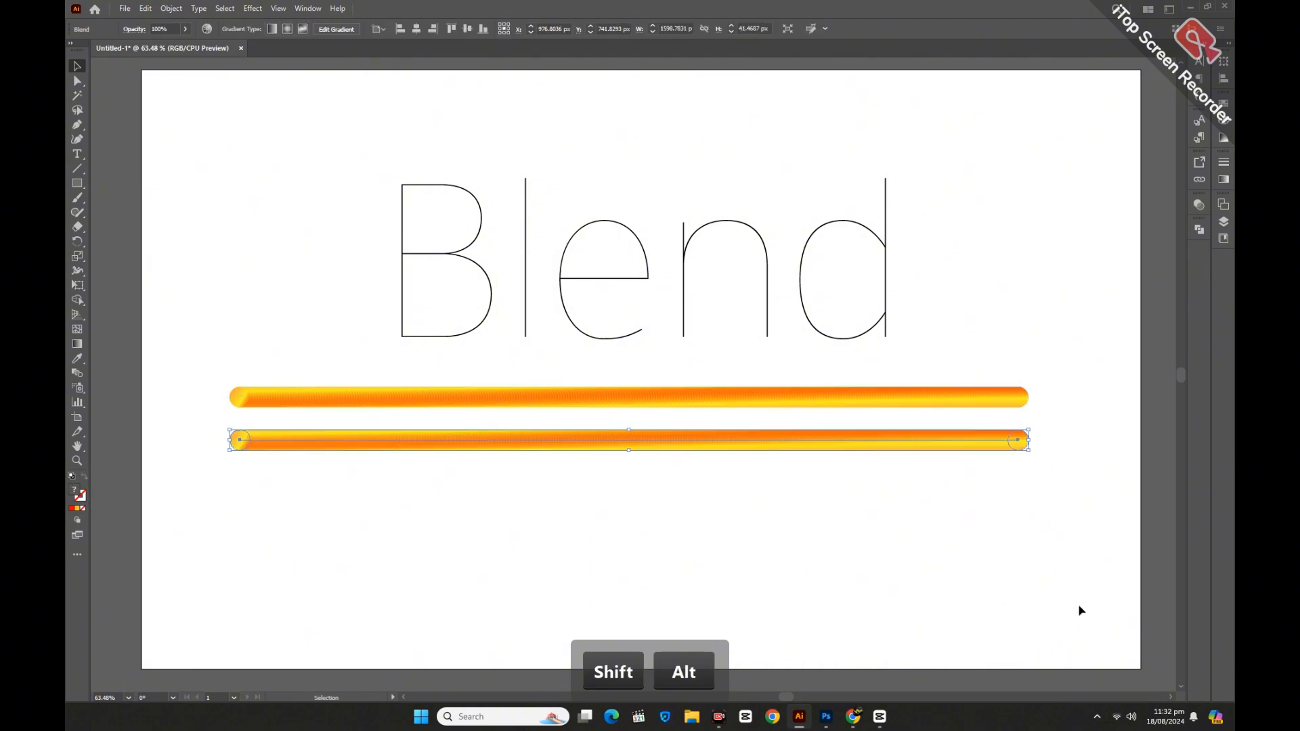
pyautogui.hotkey('ctrl', 'd')
pyautogui.hotkey('ctrl', 'd')
pyautogui.hotkey('ctrl', 'd')
pyautogui.hotkey('ctrl', 'd')
pyautogui.hotkey('ctrl', 'd')
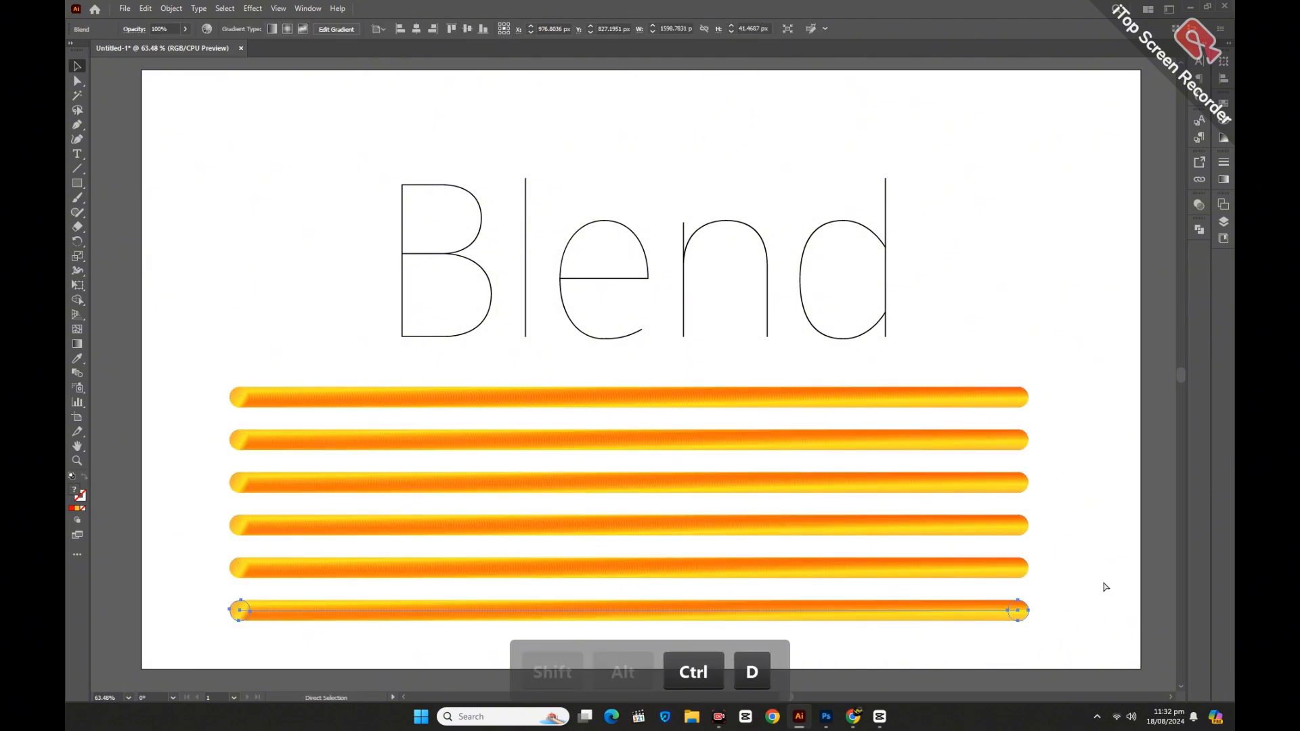
pyautogui.click(1106, 587)
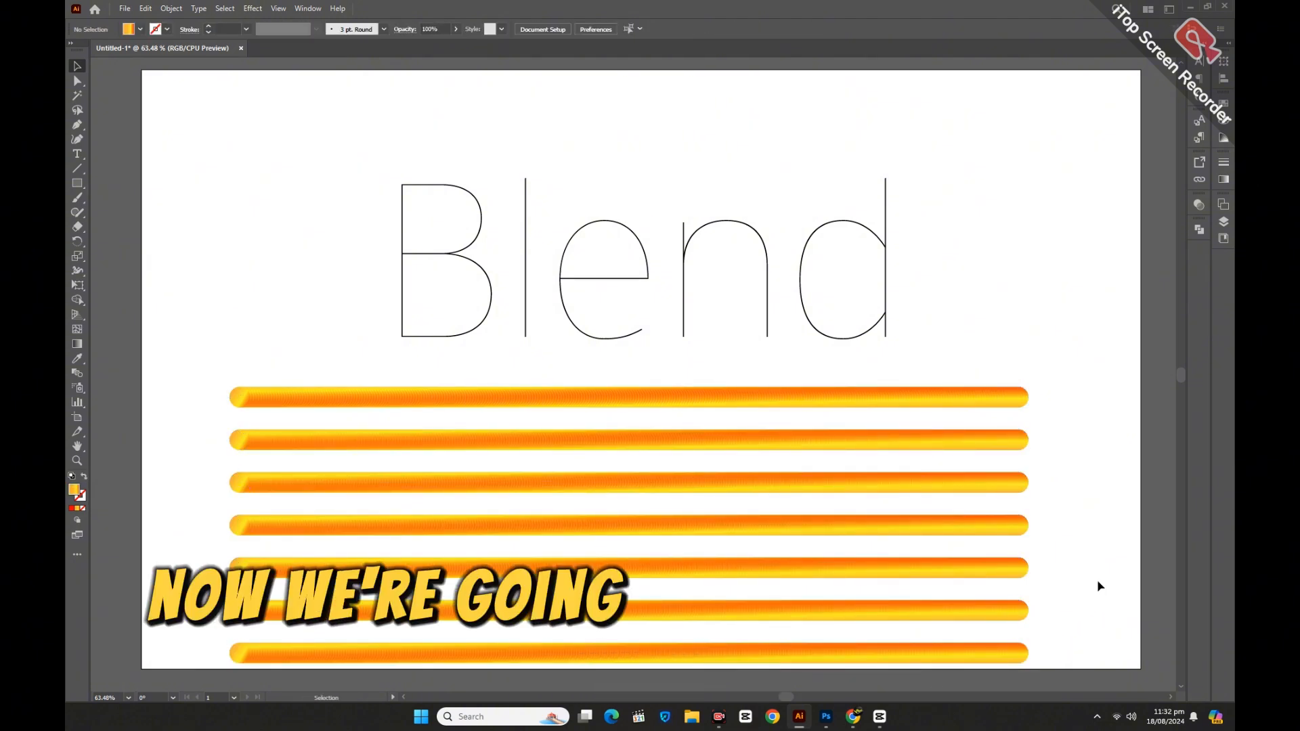
# Convert the Blend text to outlines.
pyautogui.scroll(1, 1099, 586)
pyautogui.click(453, 291)
pyautogui.rightClick(466, 265)
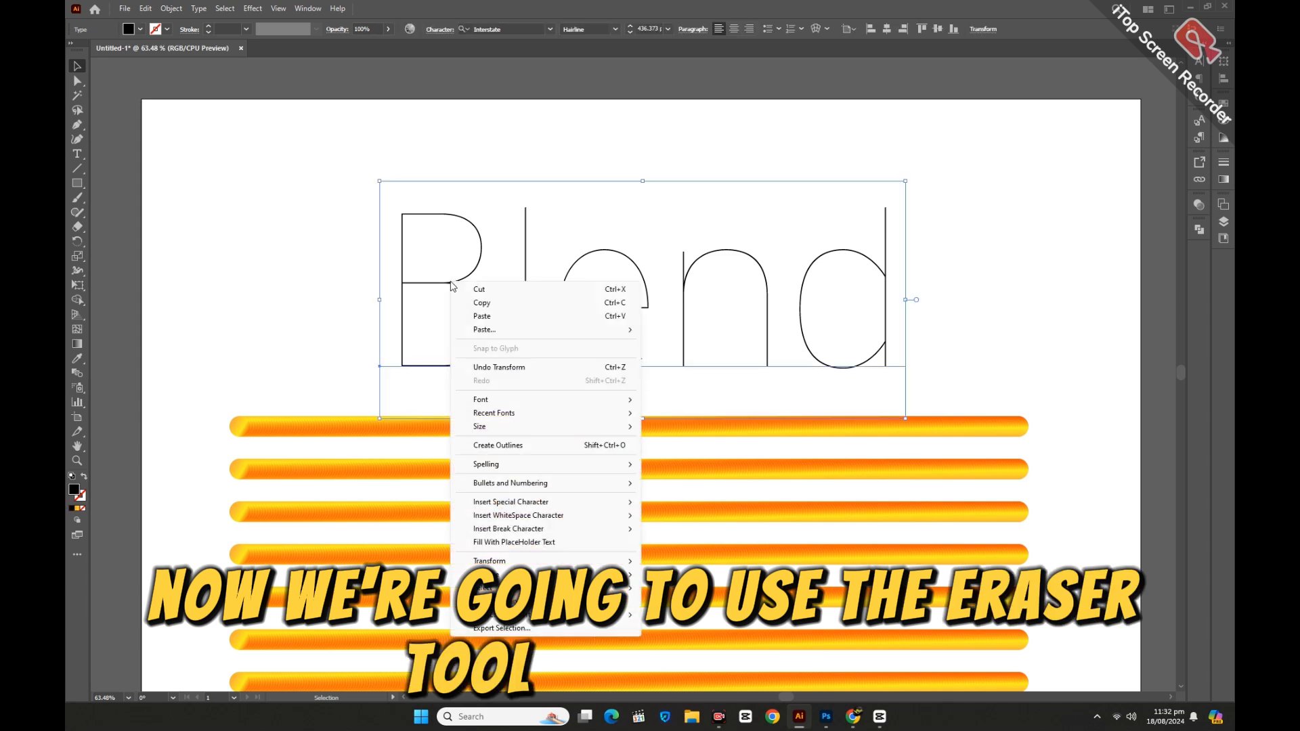
pyautogui.click(505, 446)
# Ungroup the outlined letters.
pyautogui.rightClick(473, 325)
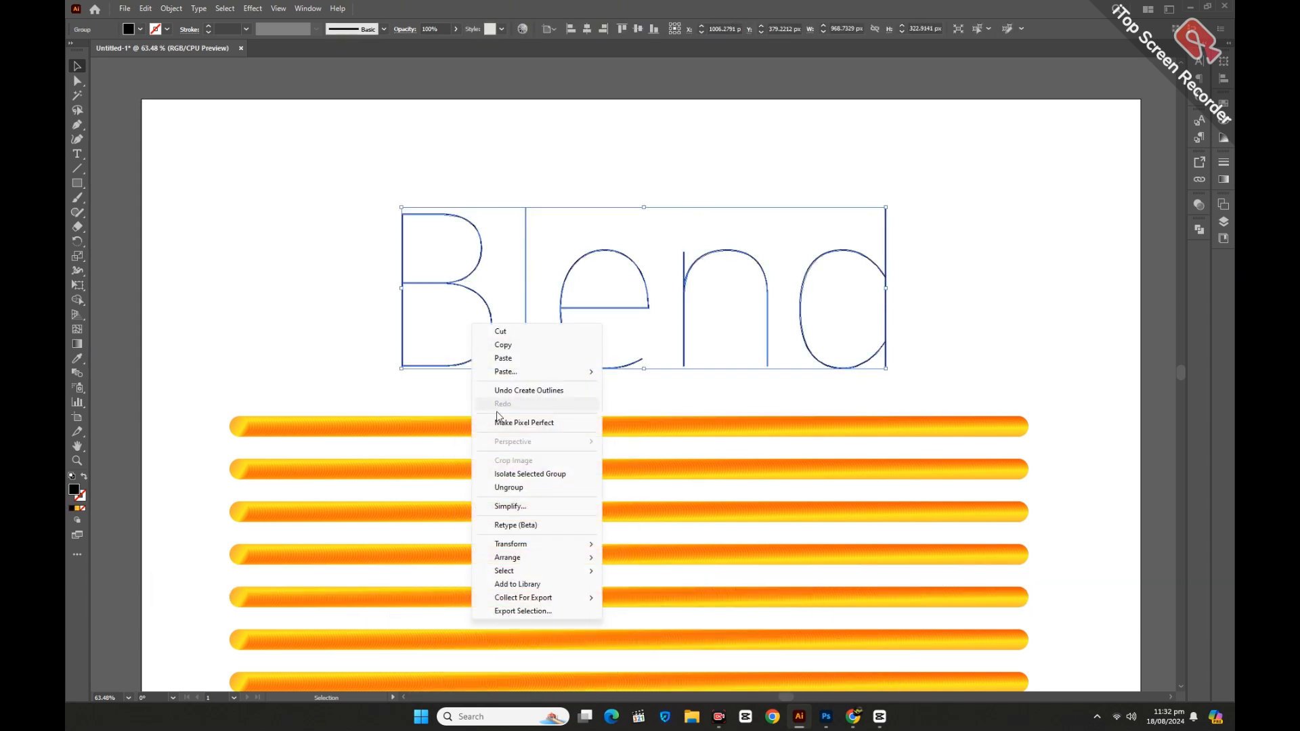
pyautogui.click(518, 489)
# Erase small gaps in the letter B's outline with the Eraser tool at its middle and lower-left corner.
pyautogui.click(345, 318)
pyautogui.click(431, 282)
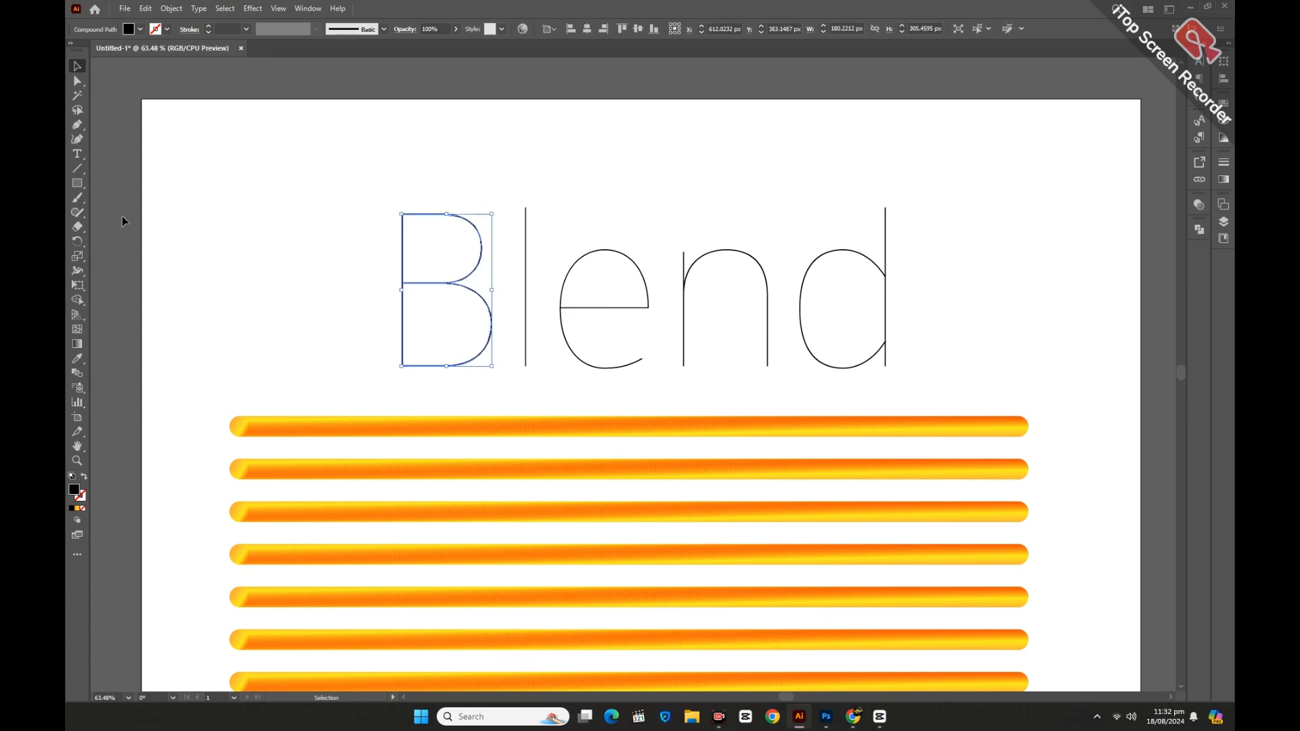
pyautogui.click(80, 227)
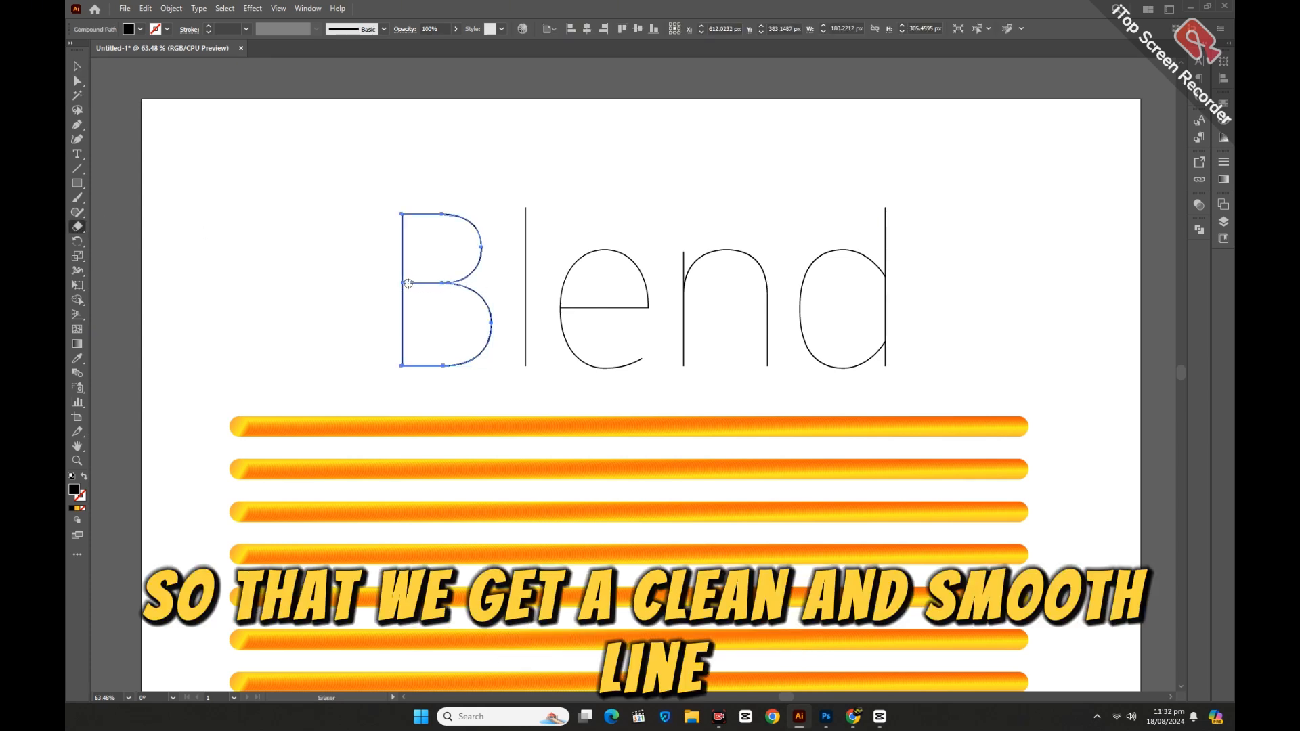
pyautogui.moveTo(437, 282); pyautogui.dragTo(447, 282)
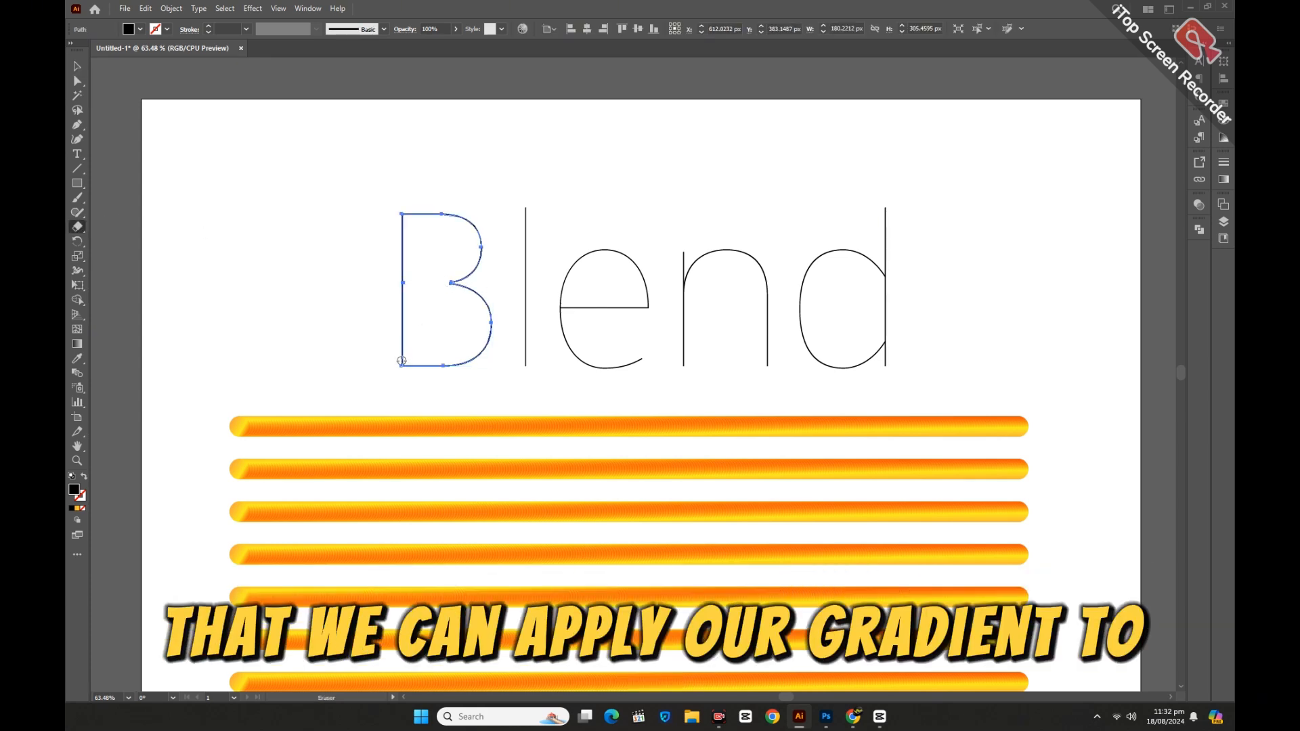
pyautogui.moveTo(402, 361); pyautogui.dragTo(402, 336)
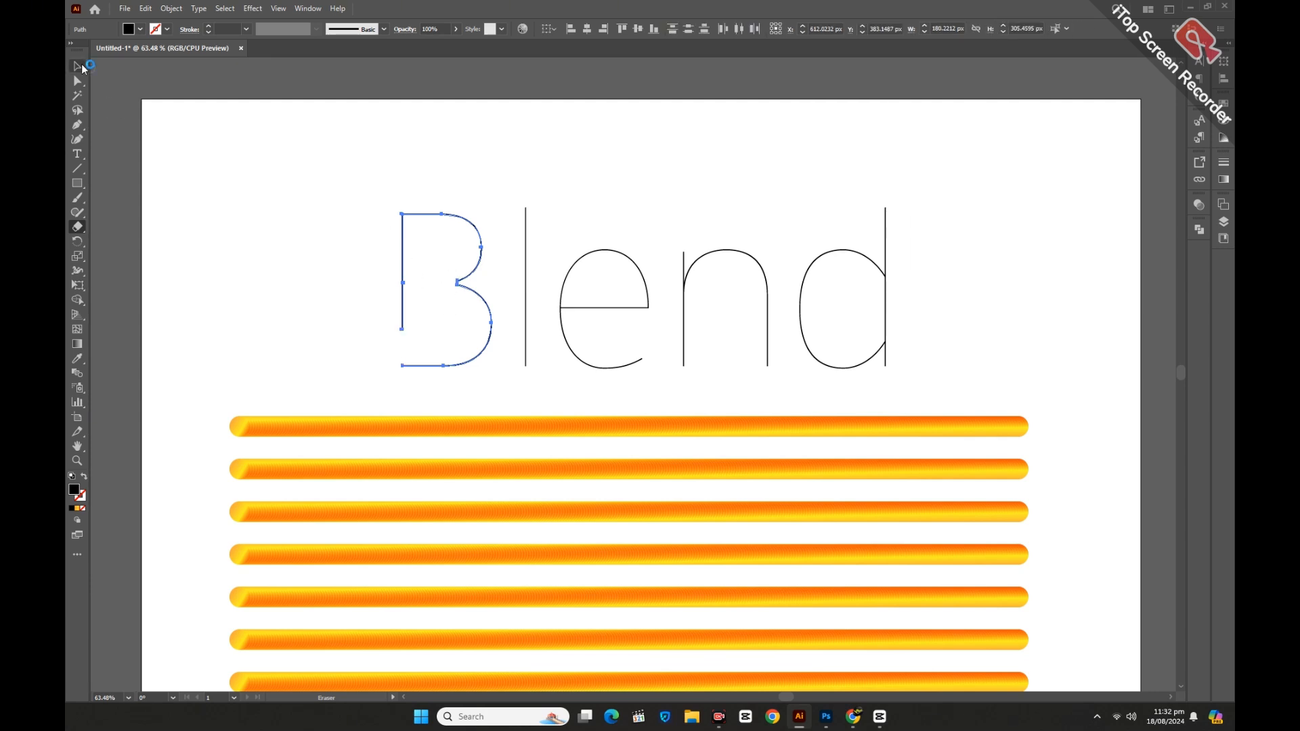
# Erase a gap where the e's crossbar meets its bowl.
pyautogui.click(82, 67)
pyautogui.click(302, 336)
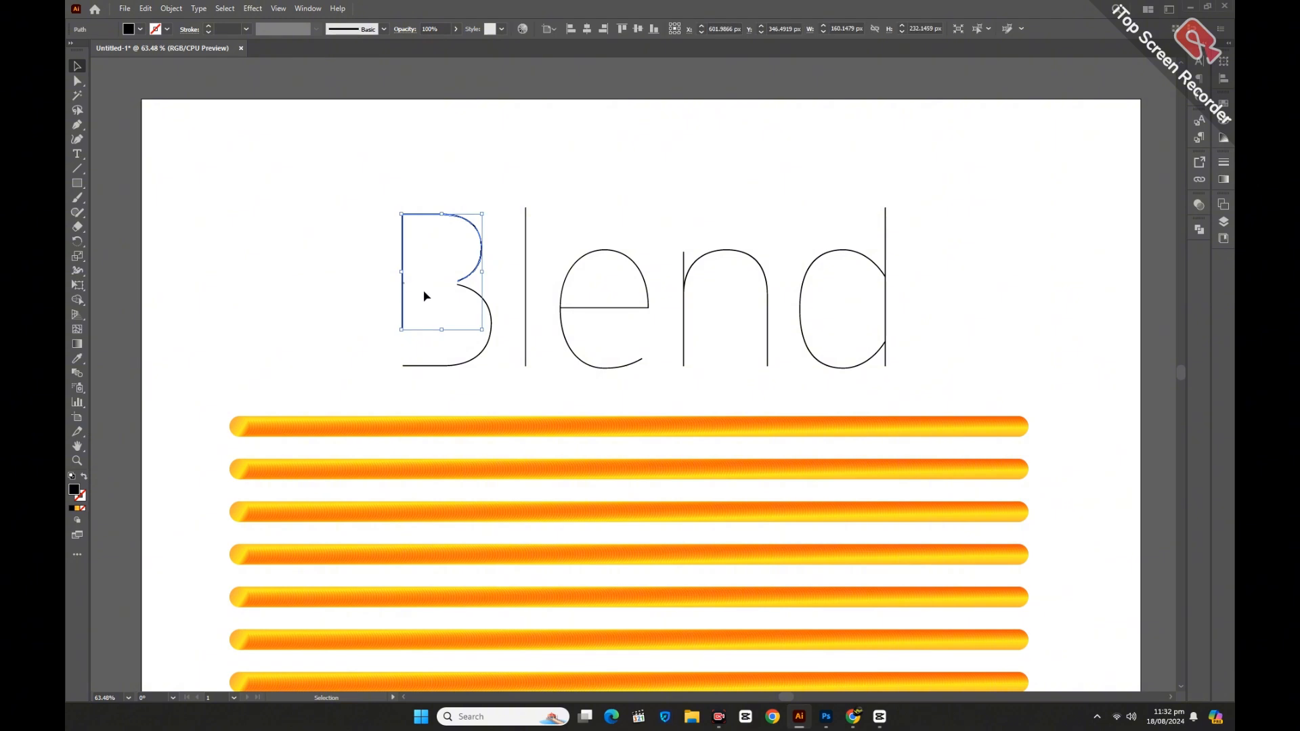
pyautogui.click(425, 296)
pyautogui.click(619, 326)
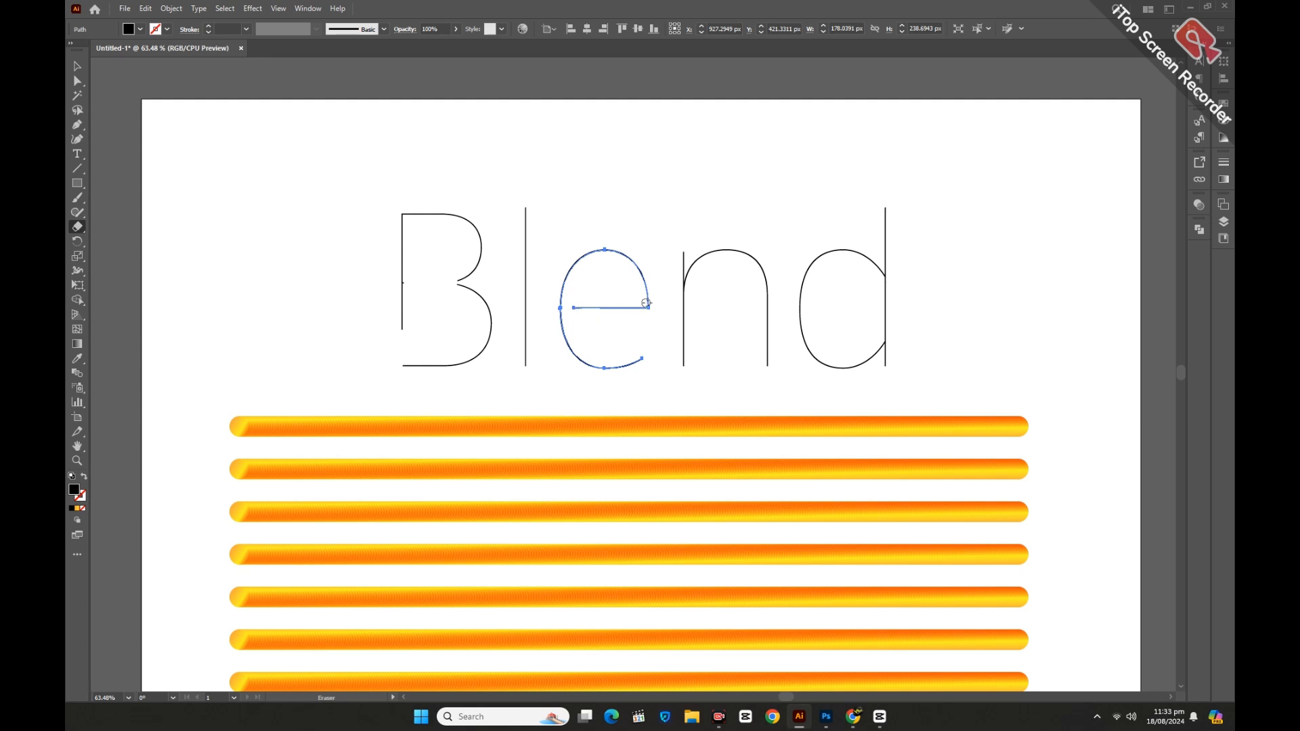
# Erase a gap at the junction of the n's stem and arch.
pyautogui.click(78, 66)
pyautogui.click(732, 285)
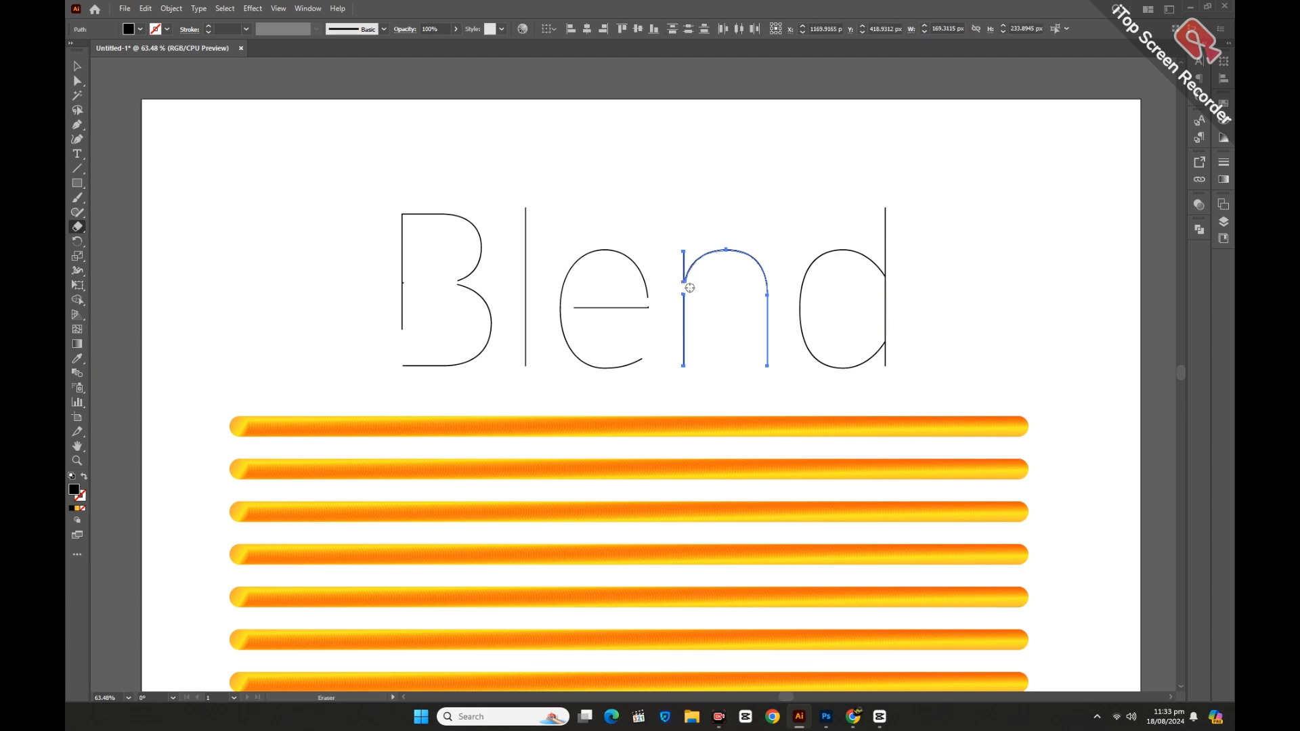
pyautogui.click(180, 193)
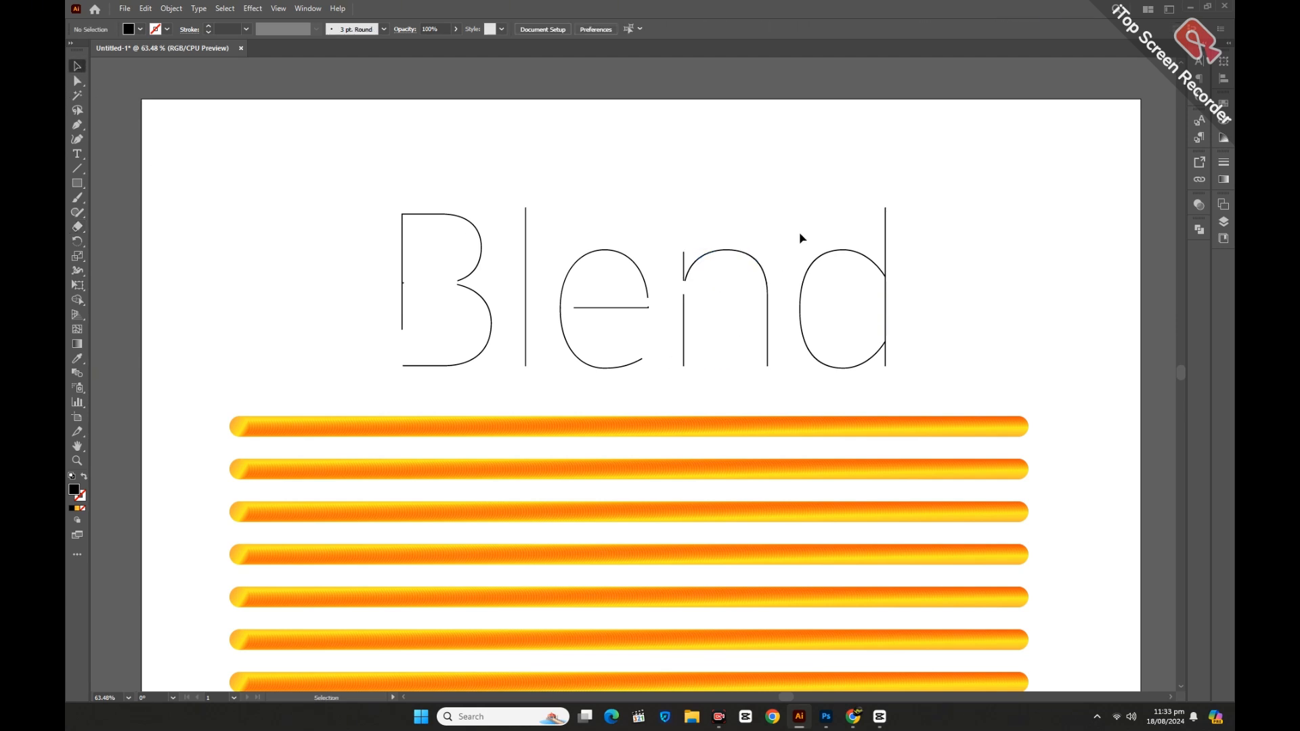
# Apply the top gradient blend line to the B's upper path using Replace Spine.
pyautogui.click(801, 284)
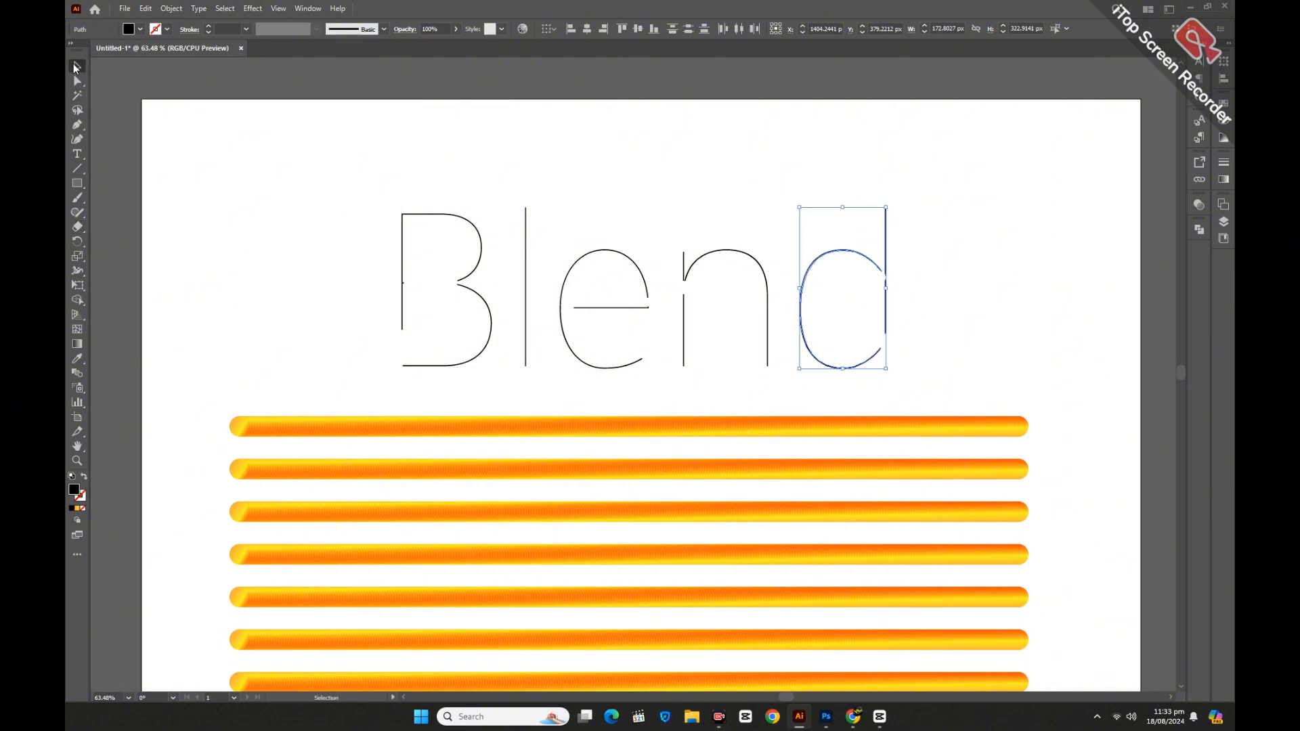
pyautogui.click(246, 195)
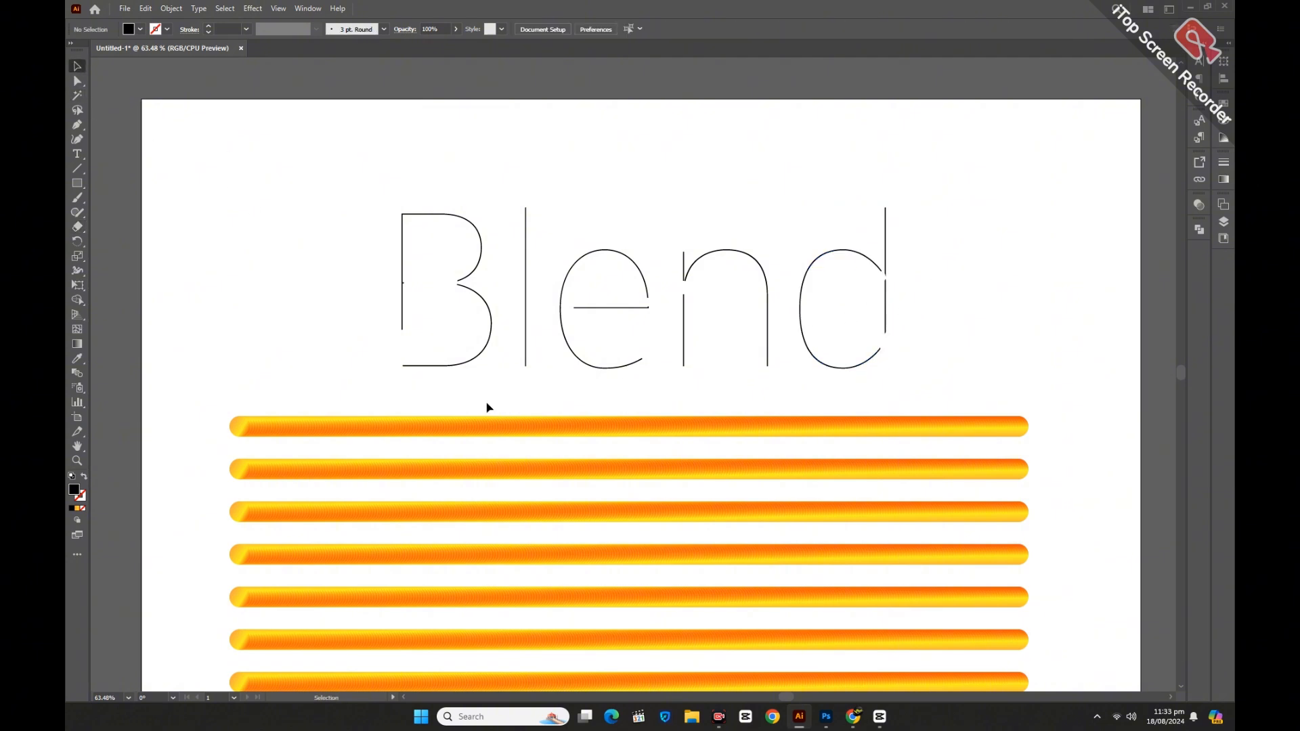
pyautogui.scroll(-1, 447, 349)
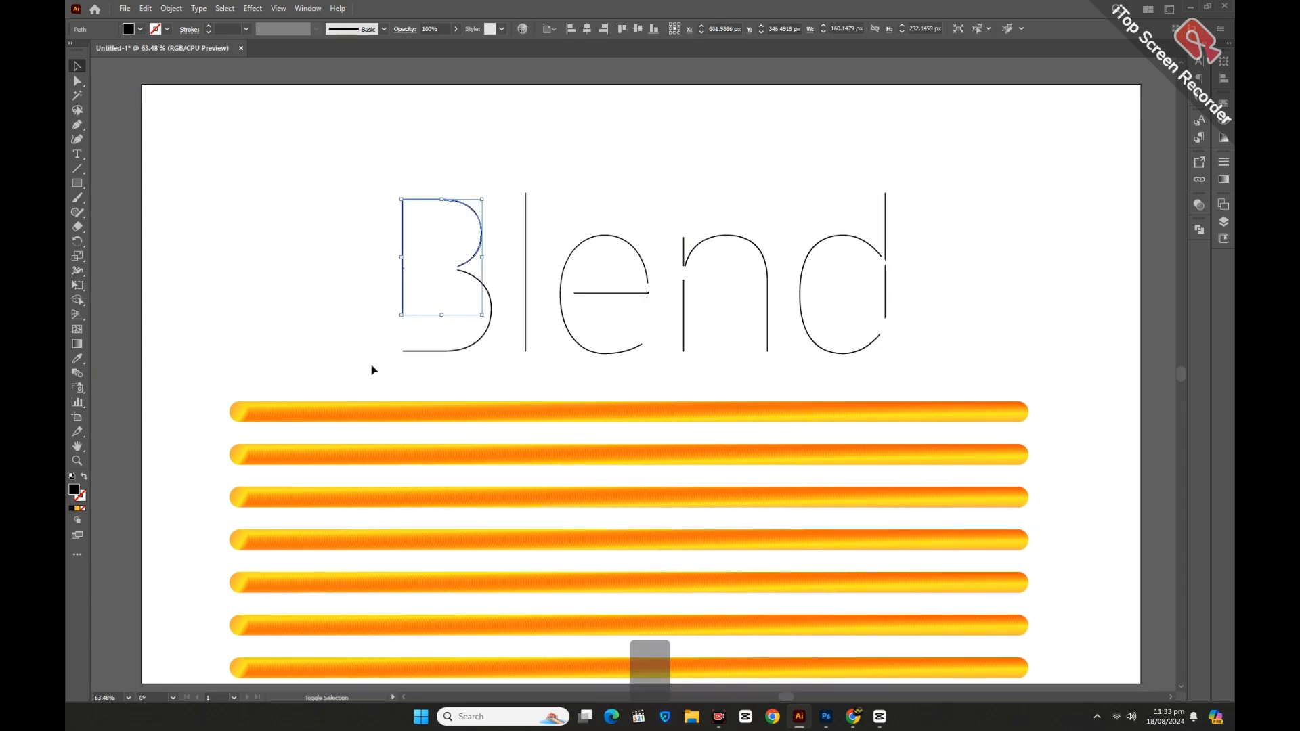
pyautogui.keyDown('shift'); pyautogui.click(370, 412); pyautogui.keyUp('shift')
pyautogui.click(172, 8)
pyautogui.moveTo(205, 390)
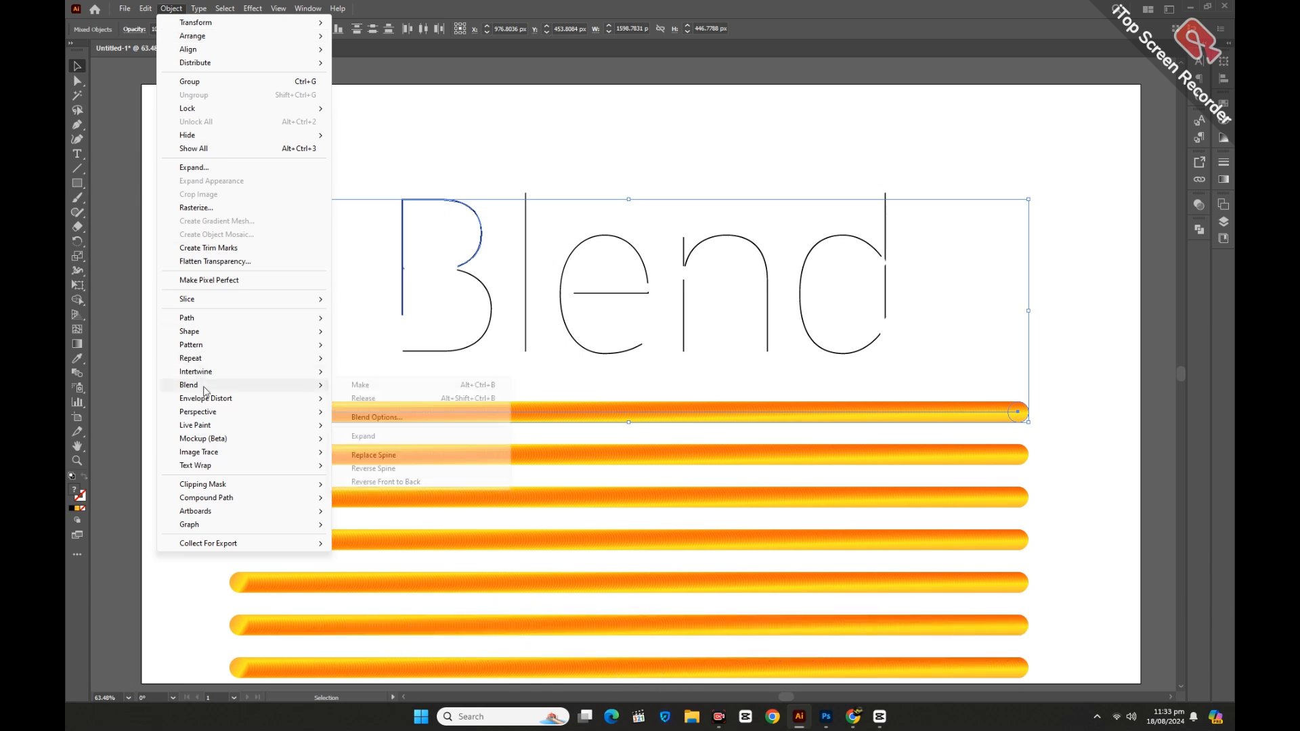
pyautogui.click(374, 456)
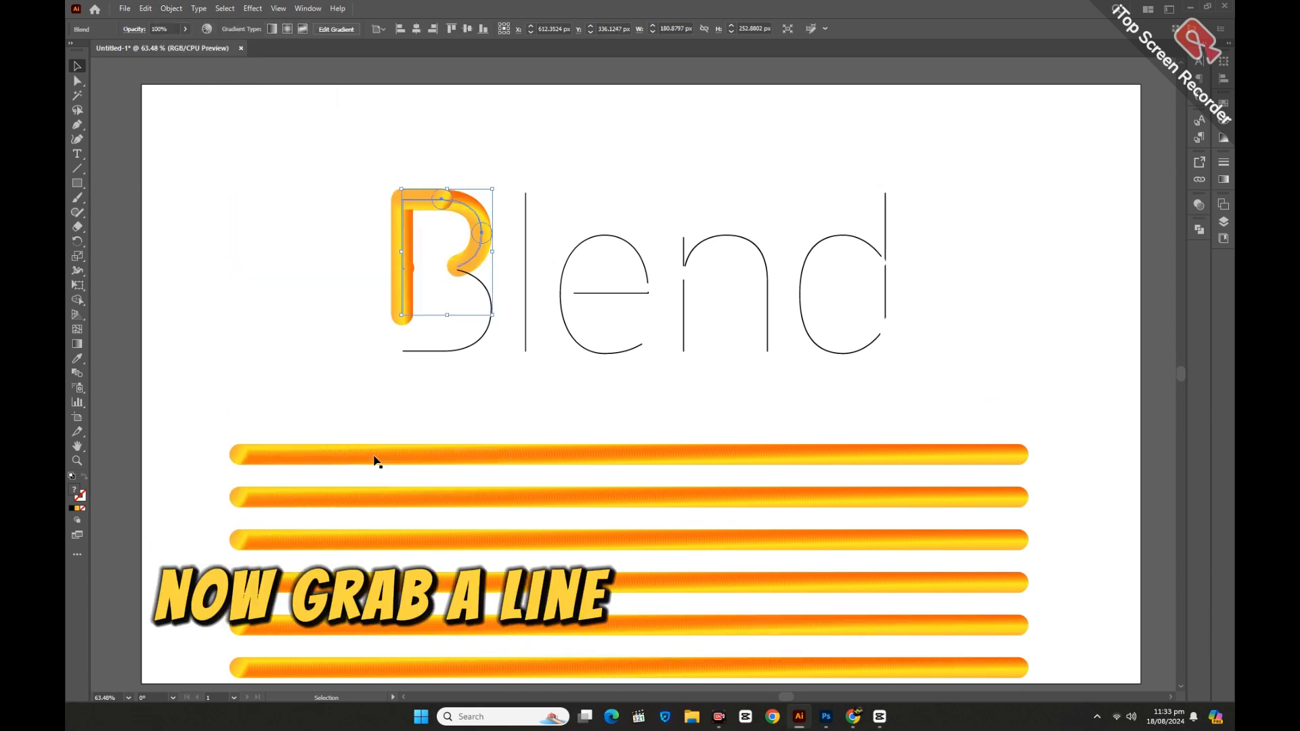
# Apply the next gradient blend line to the B's lower curve using Replace Spine.
pyautogui.click(437, 373)
pyautogui.click(437, 351)
pyautogui.keyDown('shift'); pyautogui.click(498, 460); pyautogui.keyUp('shift')
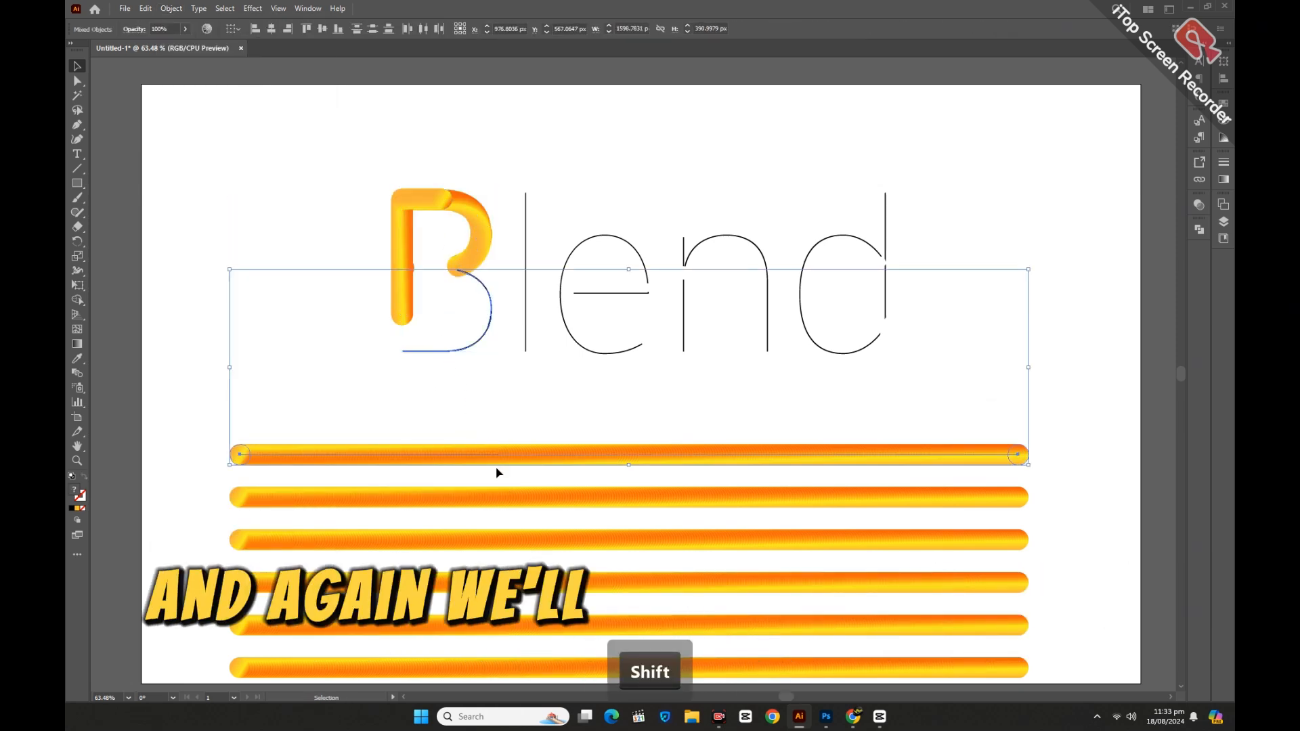
pyautogui.click(171, 8)
pyautogui.moveTo(204, 385)
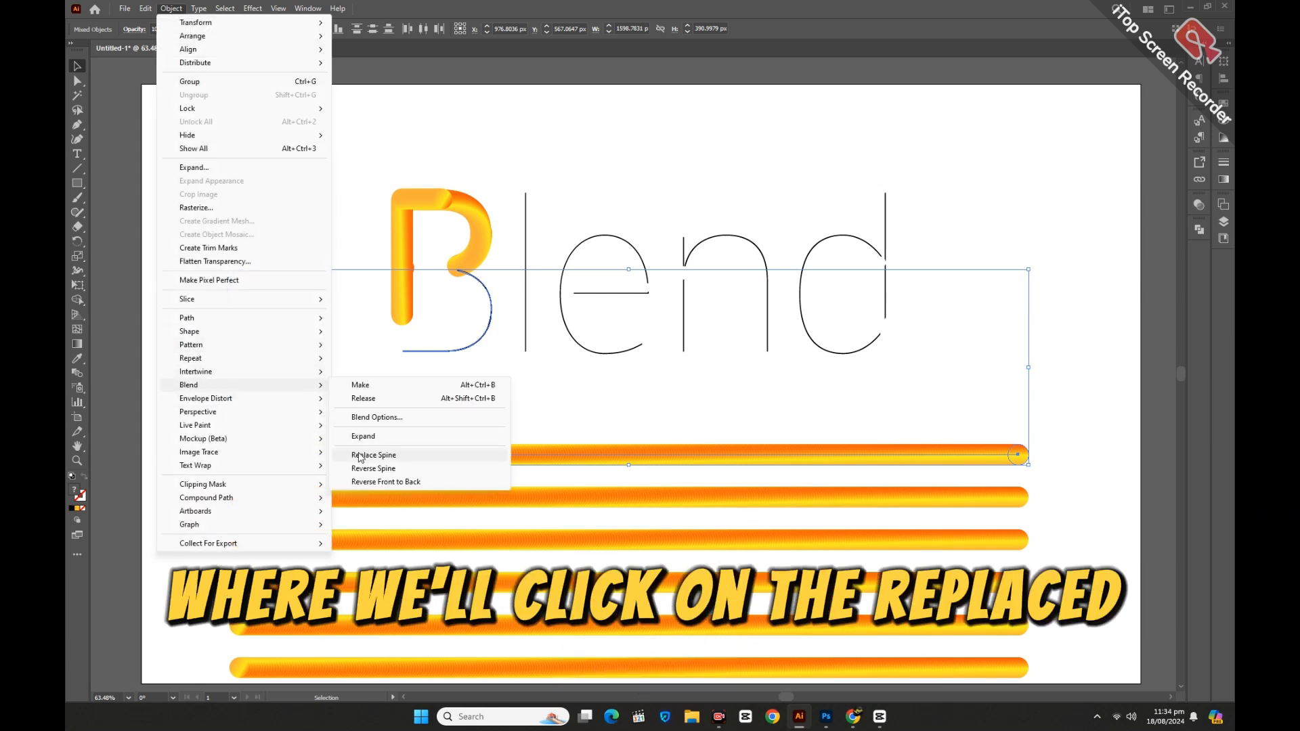
pyautogui.click(359, 456)
# Try to replace the next blend line's spine with the l's compound path.
pyautogui.click(406, 426)
pyautogui.click(526, 350)
pyautogui.moveTo(537, 444); pyautogui.dragTo(570, 517)
pyautogui.click(171, 8)
pyautogui.moveTo(203, 385)
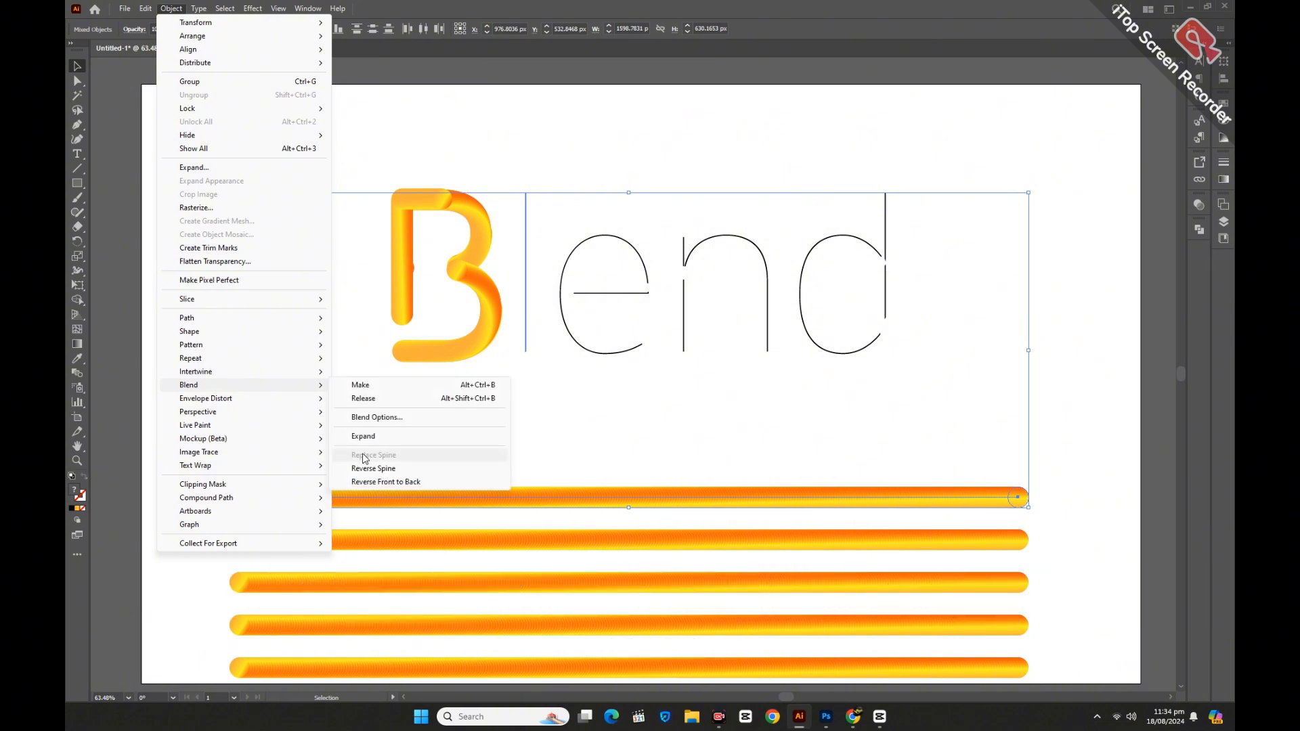
pyautogui.click(363, 456)
# Release the l's compound path and apply the next gradient blend line to it with Replace Spine.
pyautogui.click(577, 441)
pyautogui.rightClick(525, 345)
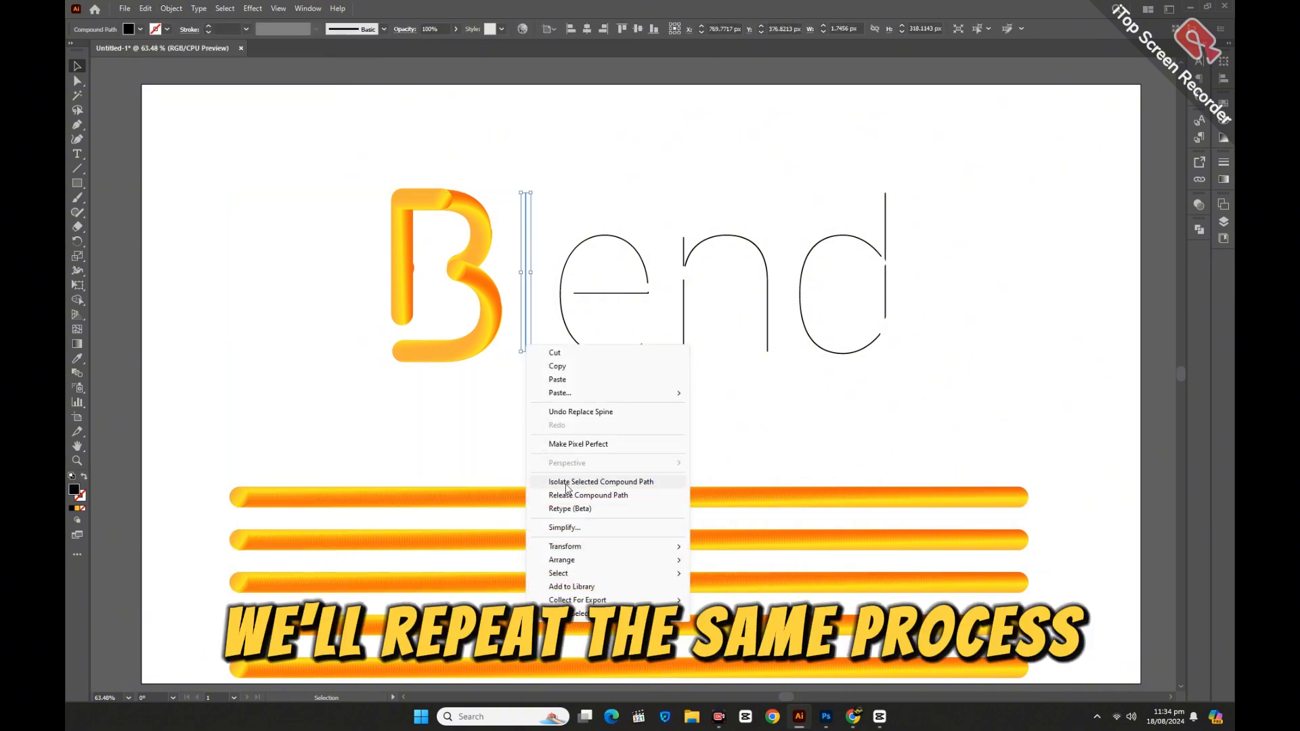
pyautogui.click(526, 453)
pyautogui.keyDown('shift'); pyautogui.click(533, 506); pyautogui.keyUp('shift')
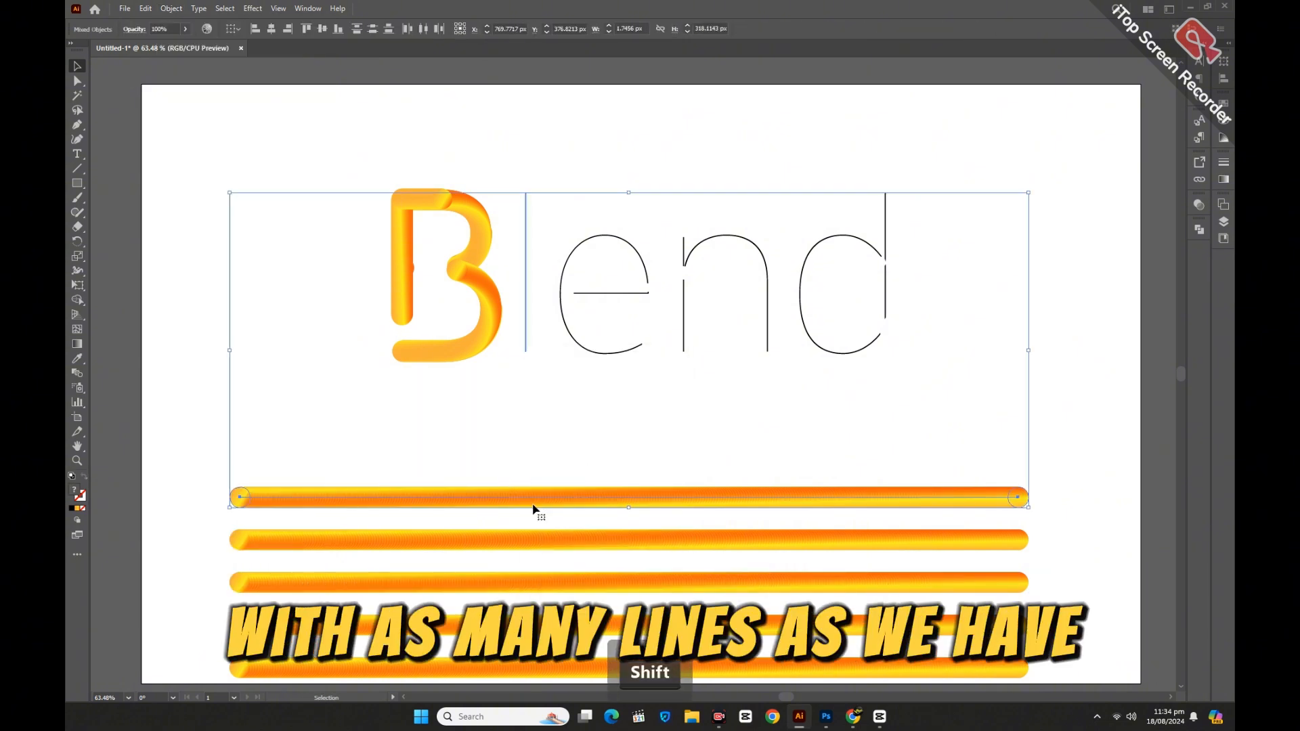
pyautogui.click(172, 8)
pyautogui.moveTo(271, 385)
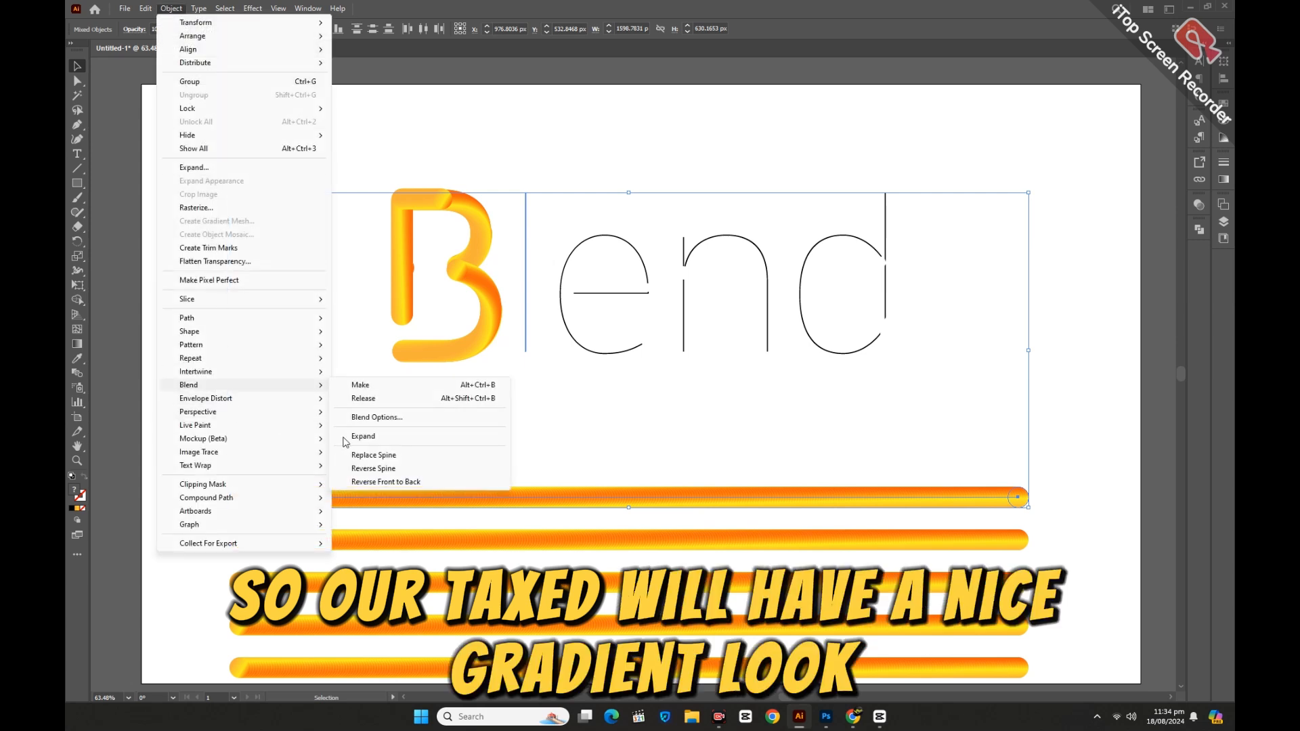
pyautogui.click(365, 455)
# Apply the next gradient blend line to the e's bowl using Replace Spine.
pyautogui.click(592, 413)
pyautogui.click(613, 354)
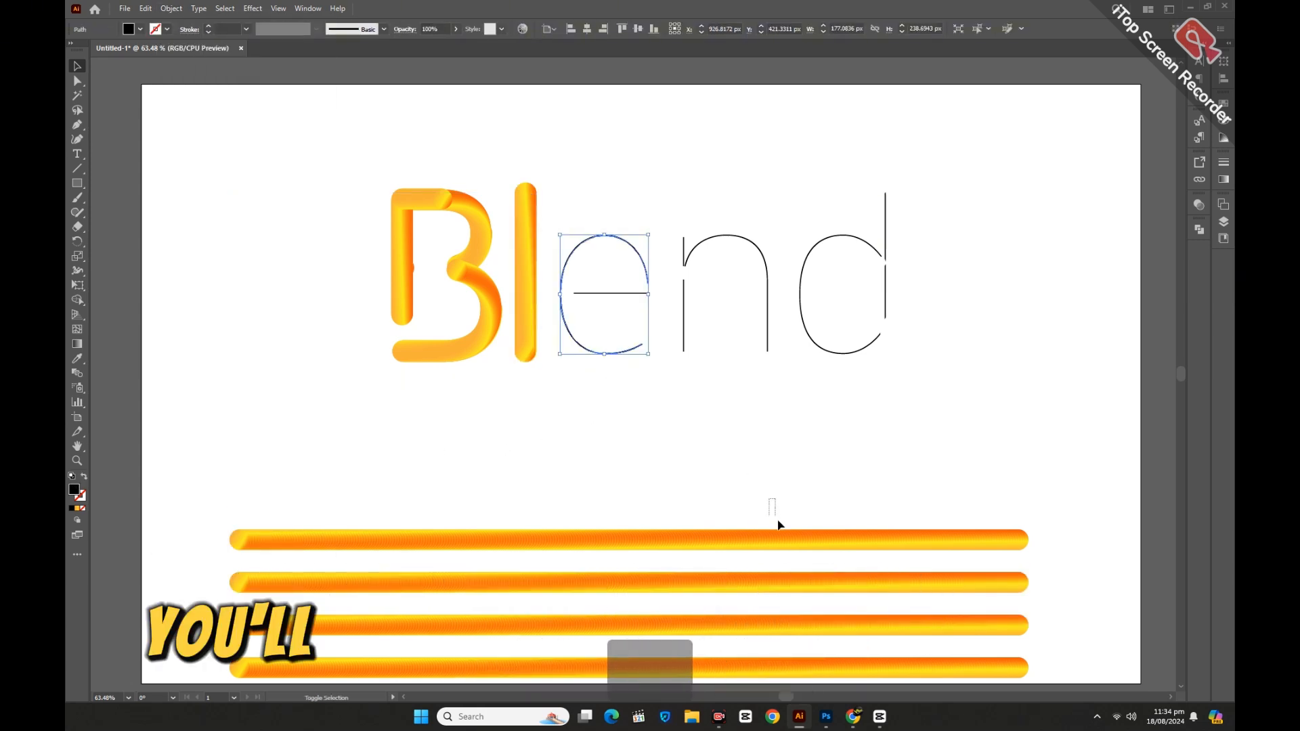
pyautogui.keyDown('shift'); pyautogui.click(779, 539); pyautogui.keyUp('shift')
pyautogui.click(172, 8)
pyautogui.moveTo(270, 385)
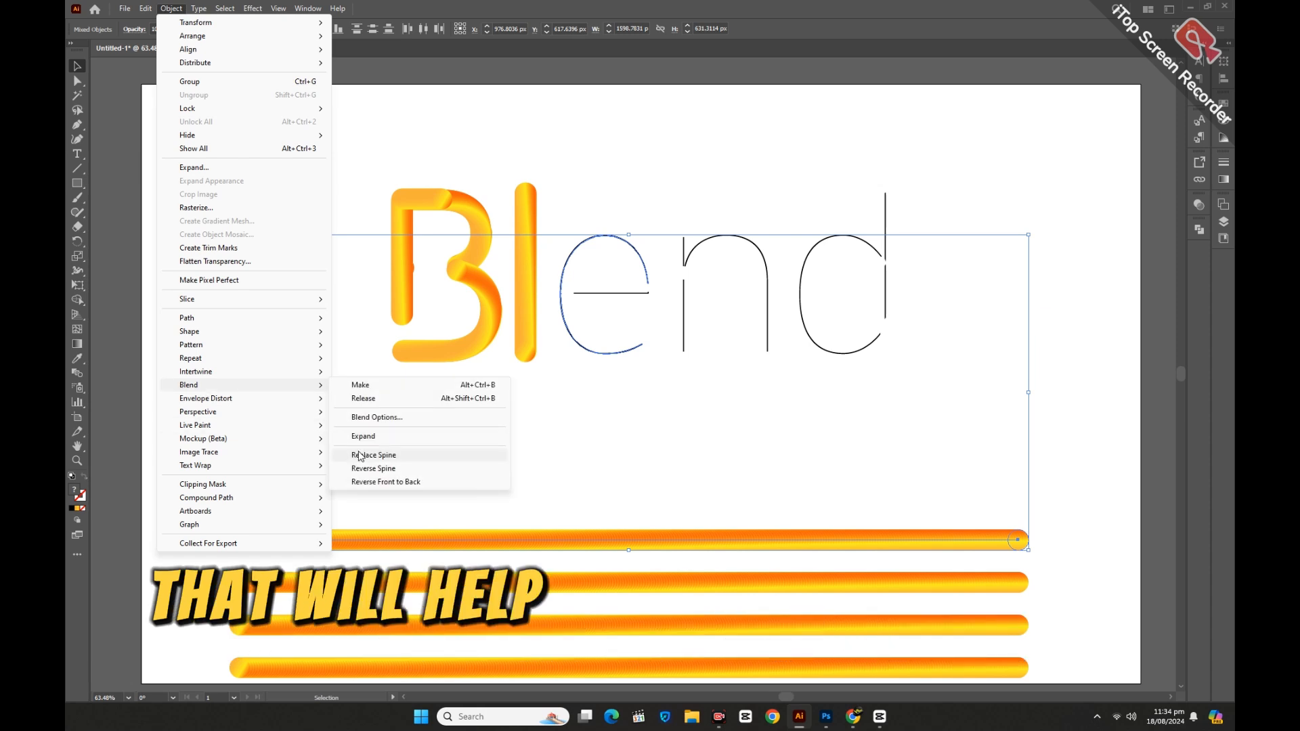
pyautogui.click(360, 455)
# Apply the next gradient blend line to the e's crossbar using Replace Spine.
pyautogui.click(612, 344)
pyautogui.click(609, 290)
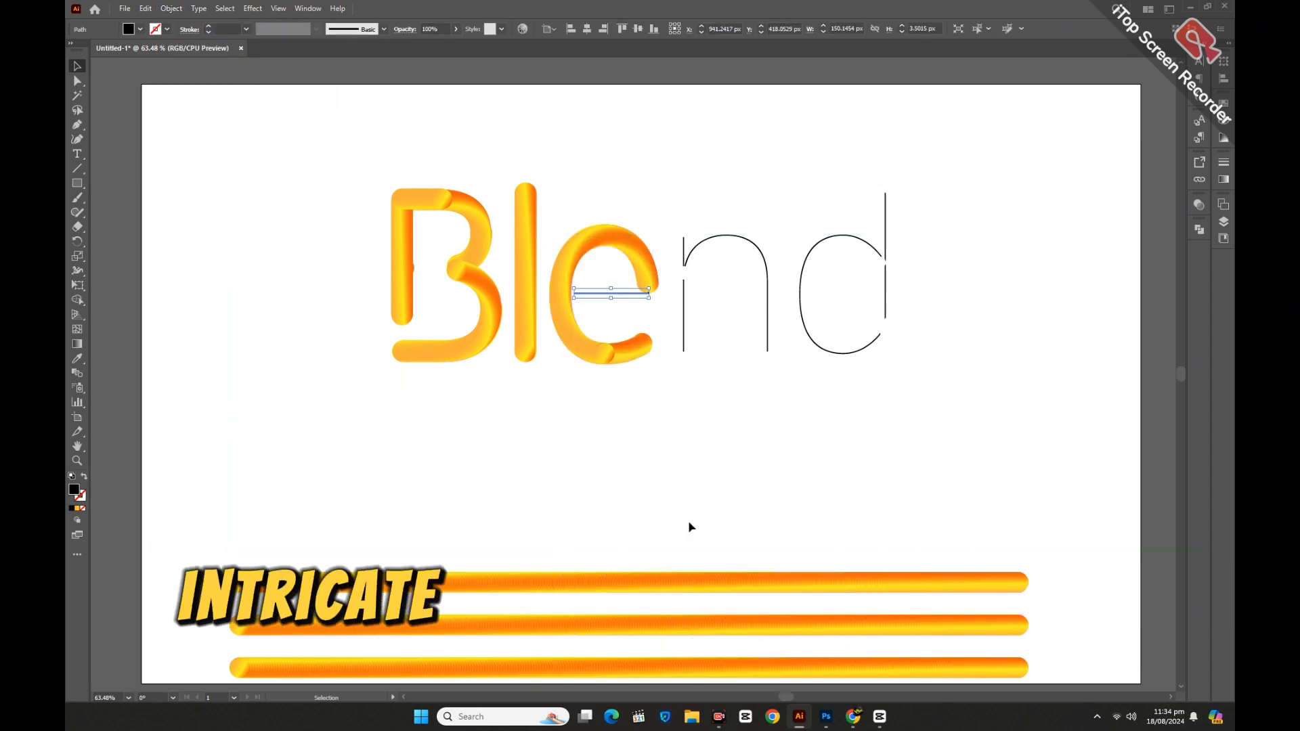
pyautogui.keyDown('shift'); pyautogui.click(691, 582); pyautogui.keyUp('shift')
pyautogui.click(171, 8)
pyautogui.moveTo(237, 385)
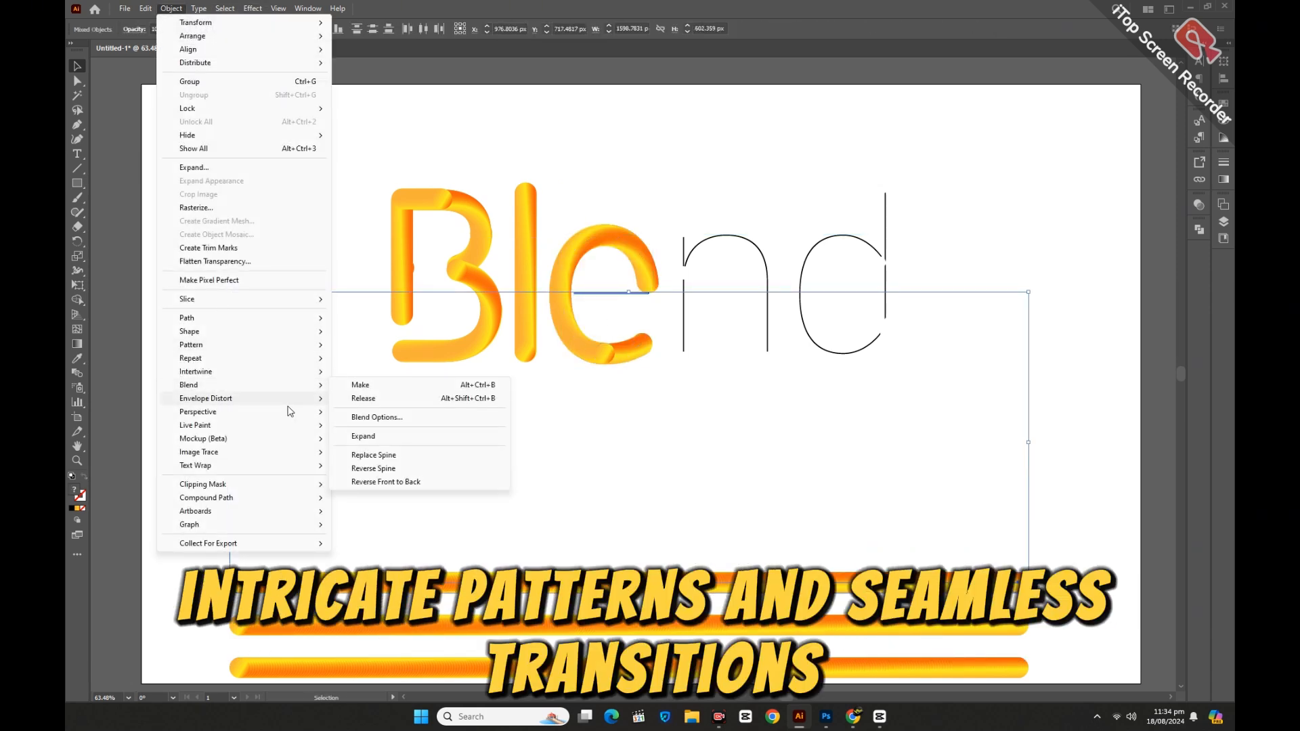
pyautogui.click(360, 454)
# Apply the next gradient blend line to the n's stem using Replace Spine.
pyautogui.click(746, 441)
pyautogui.click(682, 342)
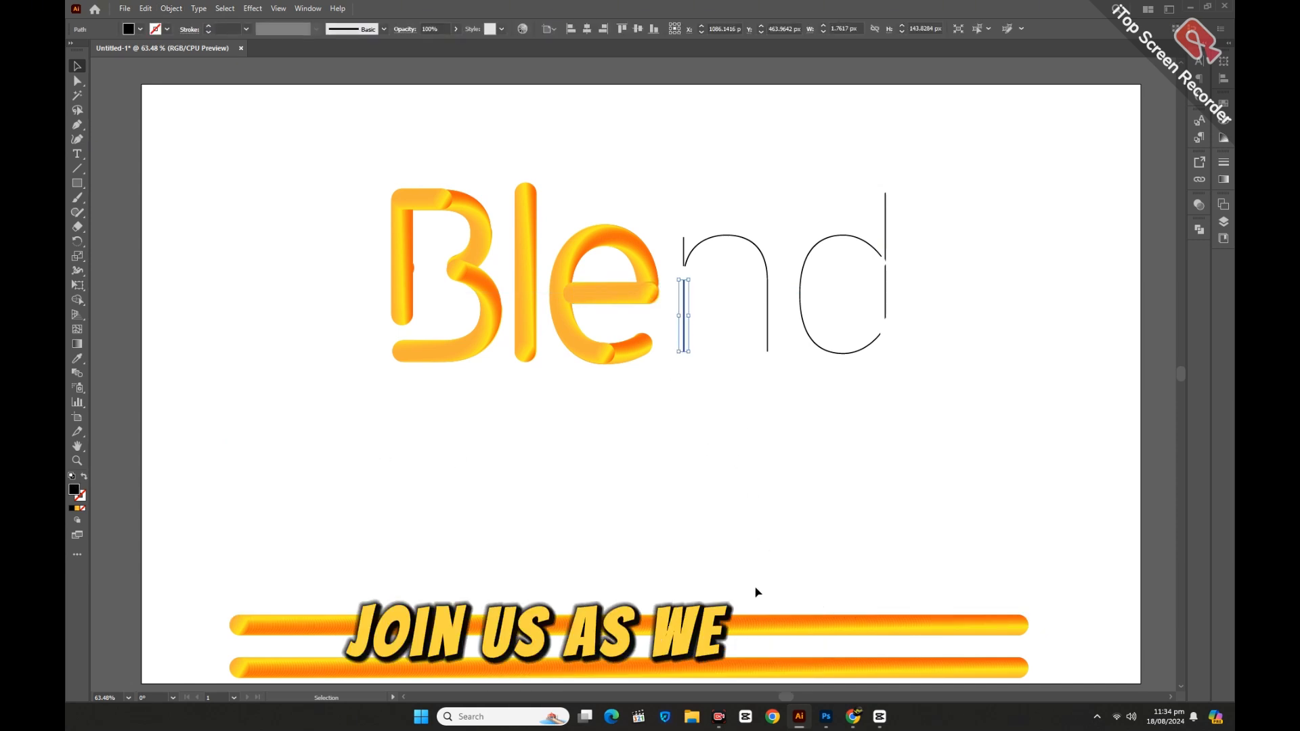
pyautogui.keyDown('shift'); pyautogui.click(754, 625); pyautogui.keyUp('shift')
pyautogui.click(172, 8)
pyautogui.moveTo(237, 385)
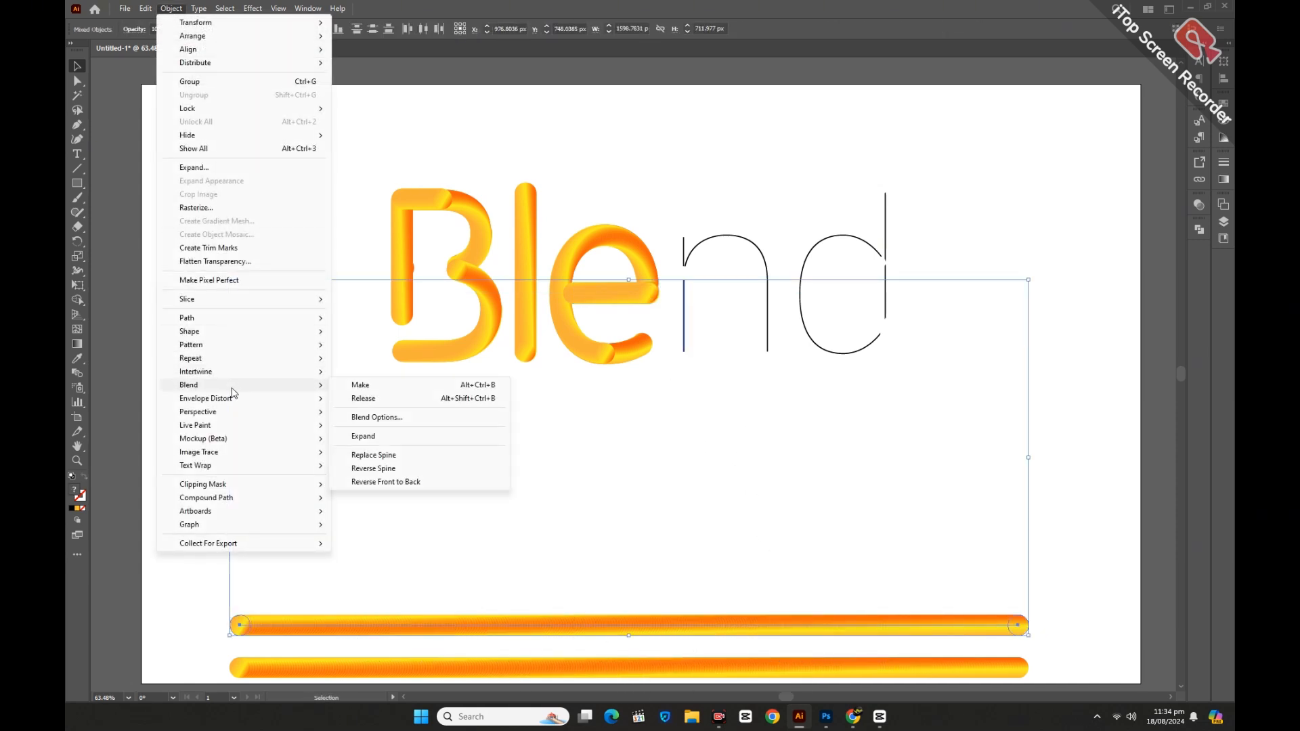
pyautogui.click(365, 455)
# Duplicate the last remaining gradient blend line downward four more times.
pyautogui.click(474, 470)
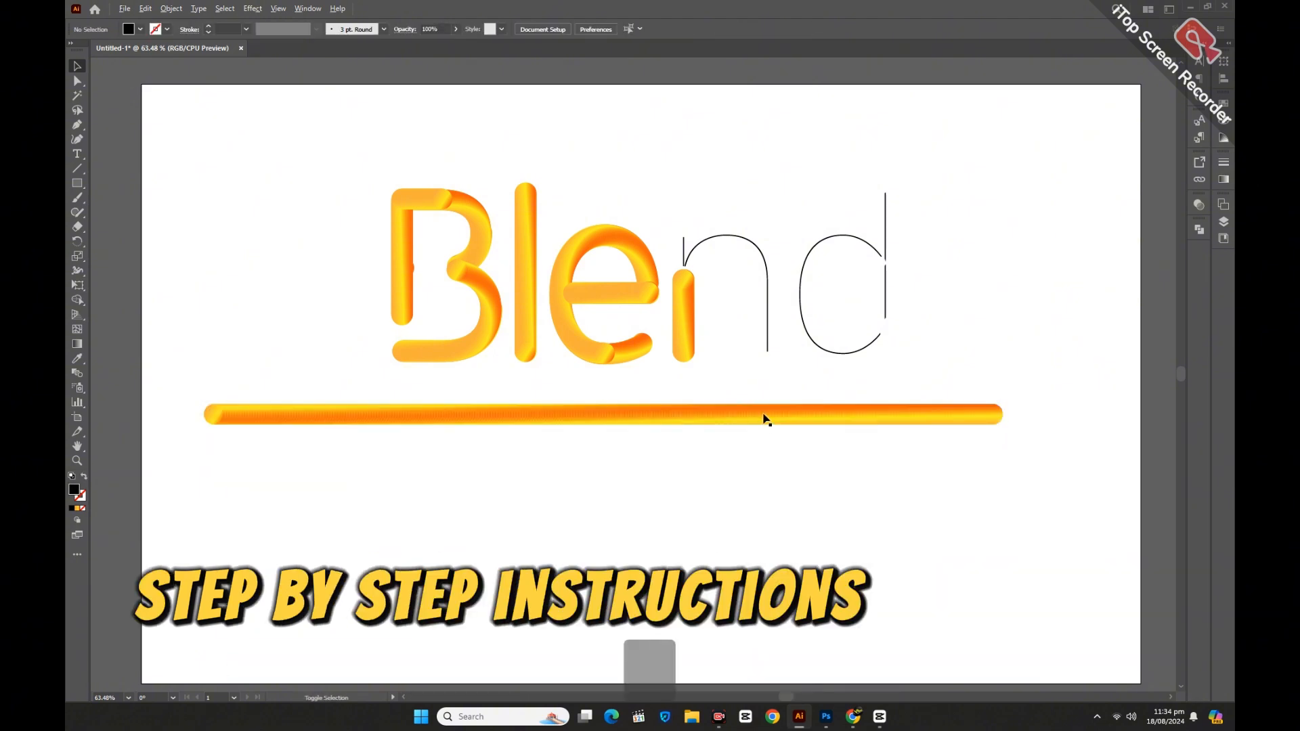
pyautogui.moveTo(766, 421); pyautogui.dragTo(763, 455)
pyautogui.hotkey('ctrl', 'd')
pyautogui.hotkey('ctrl', 'd')
pyautogui.hotkey('ctrl', 'd')
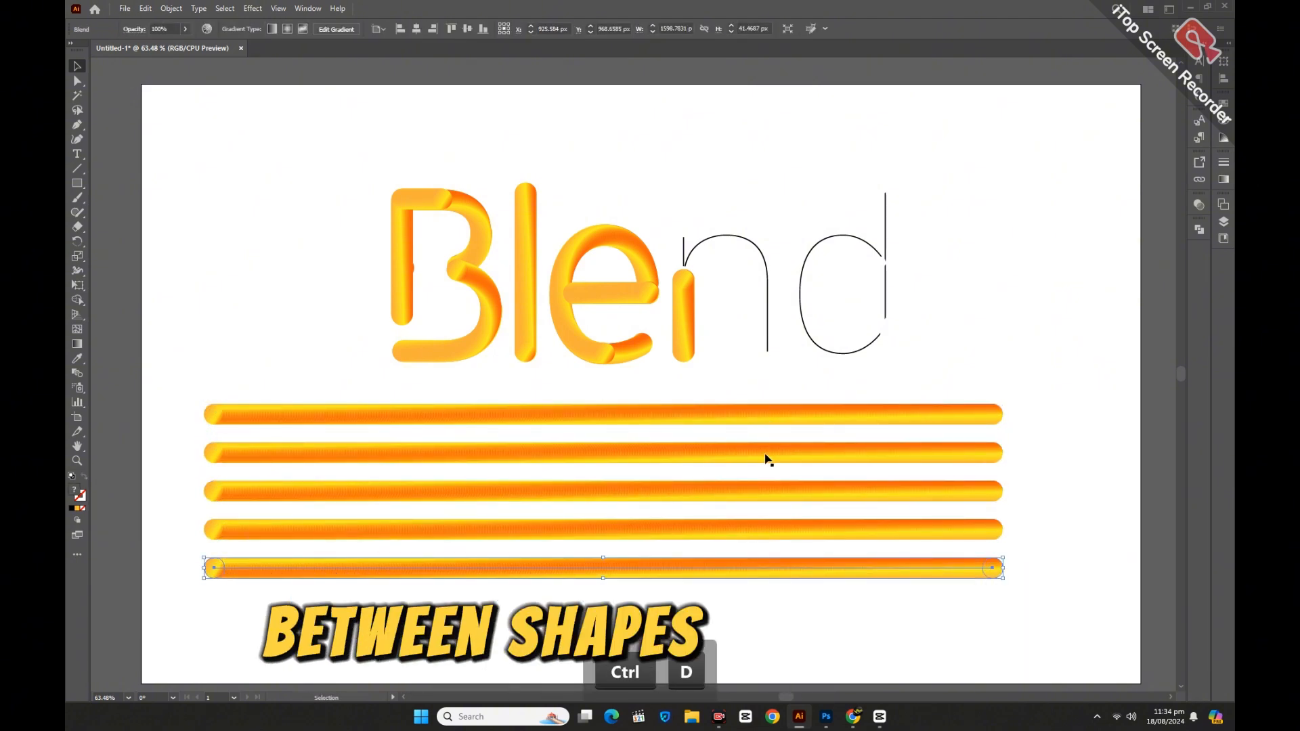
# Apply the top gradient blend line to the n's arch using Replace Spine.
pyautogui.click(749, 239)
pyautogui.keyDown('shift'); pyautogui.click(752, 423); pyautogui.keyUp('shift')
pyautogui.click(172, 8)
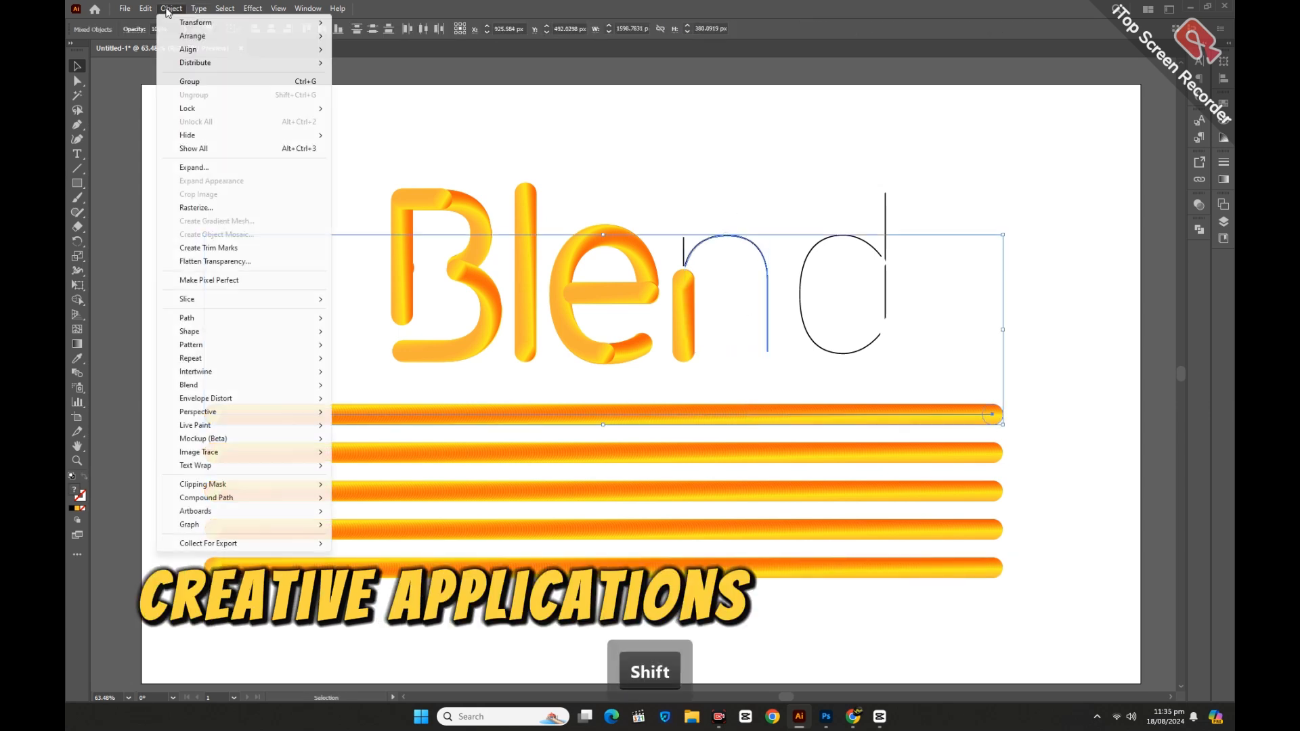
pyautogui.moveTo(258, 386)
pyautogui.click(386, 451)
# Apply the next gradient blend line to the small segment at the top of the n's stem.
pyautogui.click(679, 196)
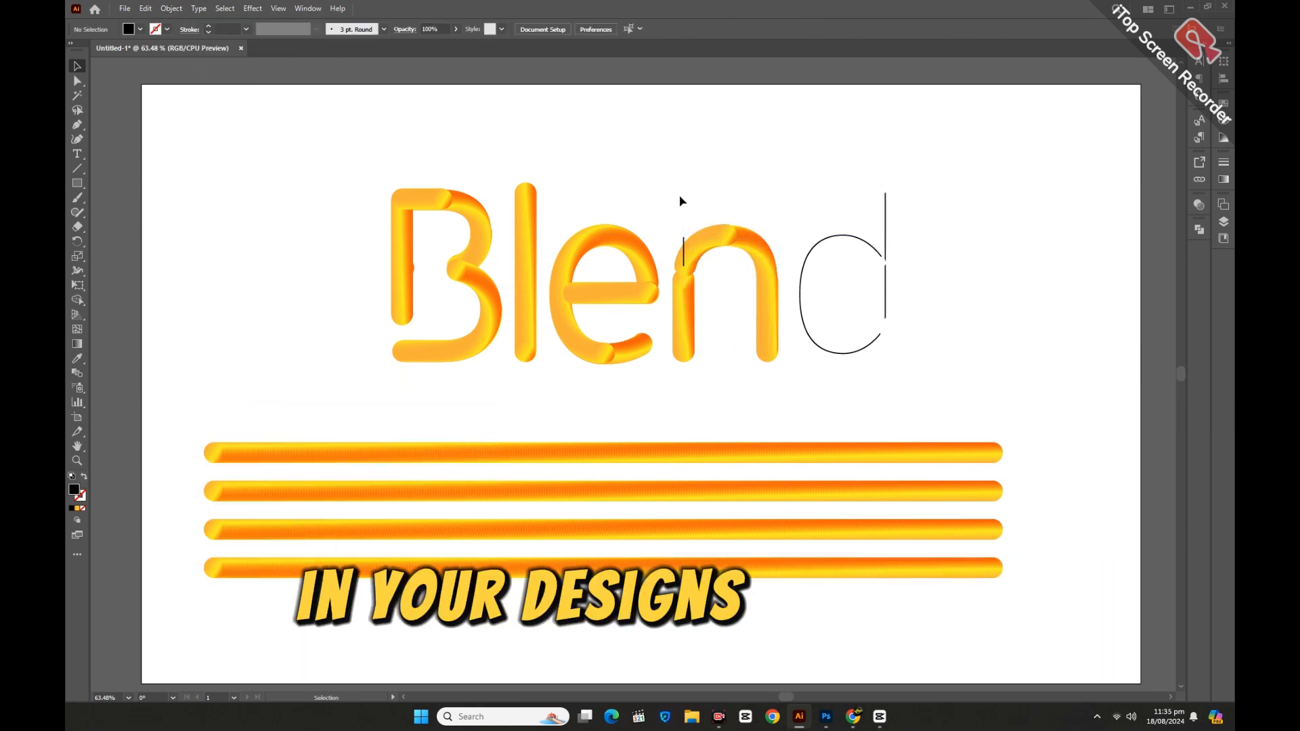
pyautogui.click(684, 241)
pyautogui.keyDown('shift'); pyautogui.click(661, 460); pyautogui.keyUp('shift')
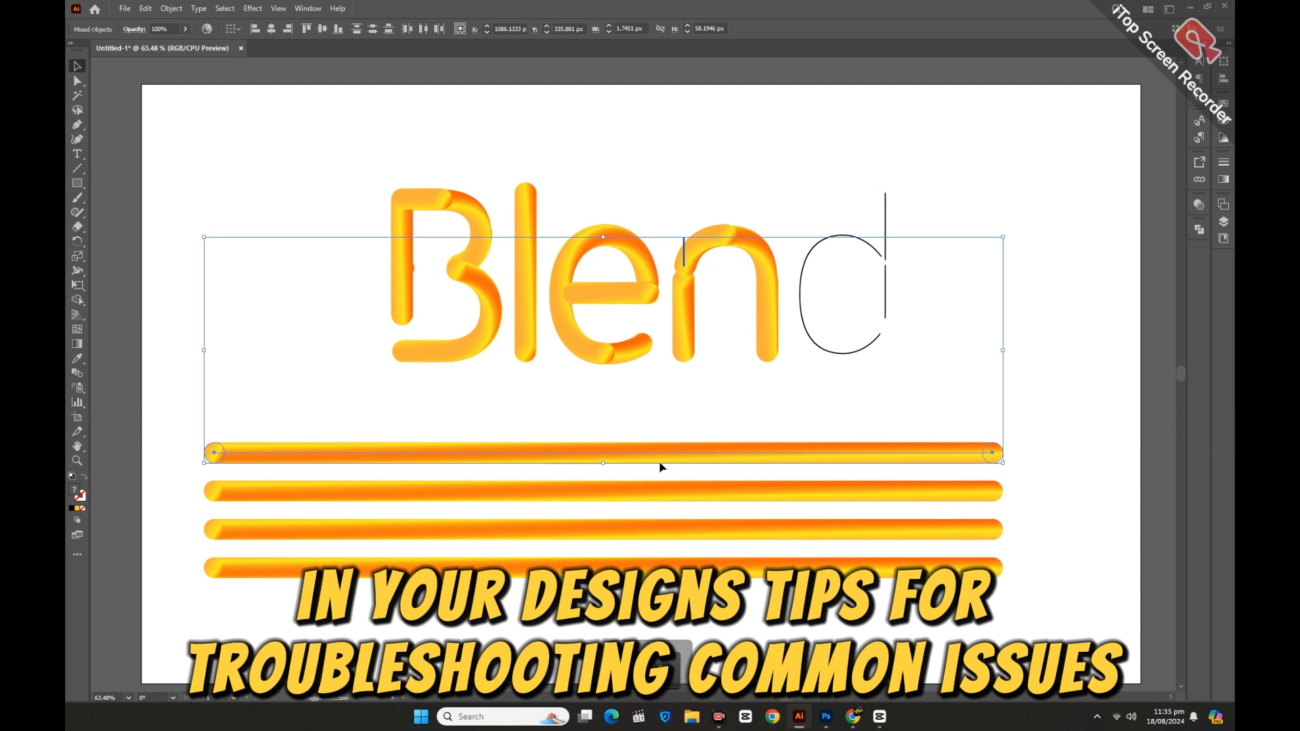
pyautogui.click(173, 9)
pyautogui.moveTo(244, 380)
pyautogui.click(379, 452)
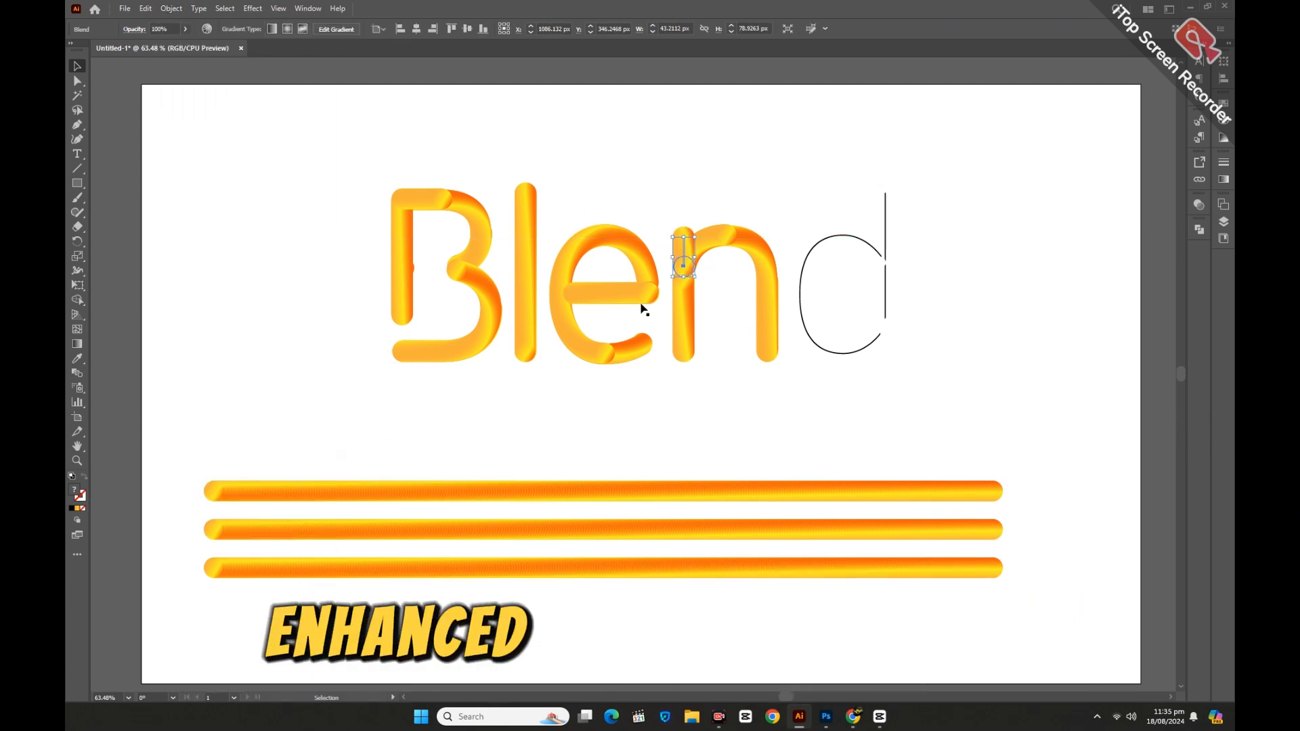
# Apply the next gradient blend line to the d's bowl using Replace Spine.
pyautogui.click(827, 256)
pyautogui.keyDown('shift'); pyautogui.click(629, 491); pyautogui.keyUp('shift')
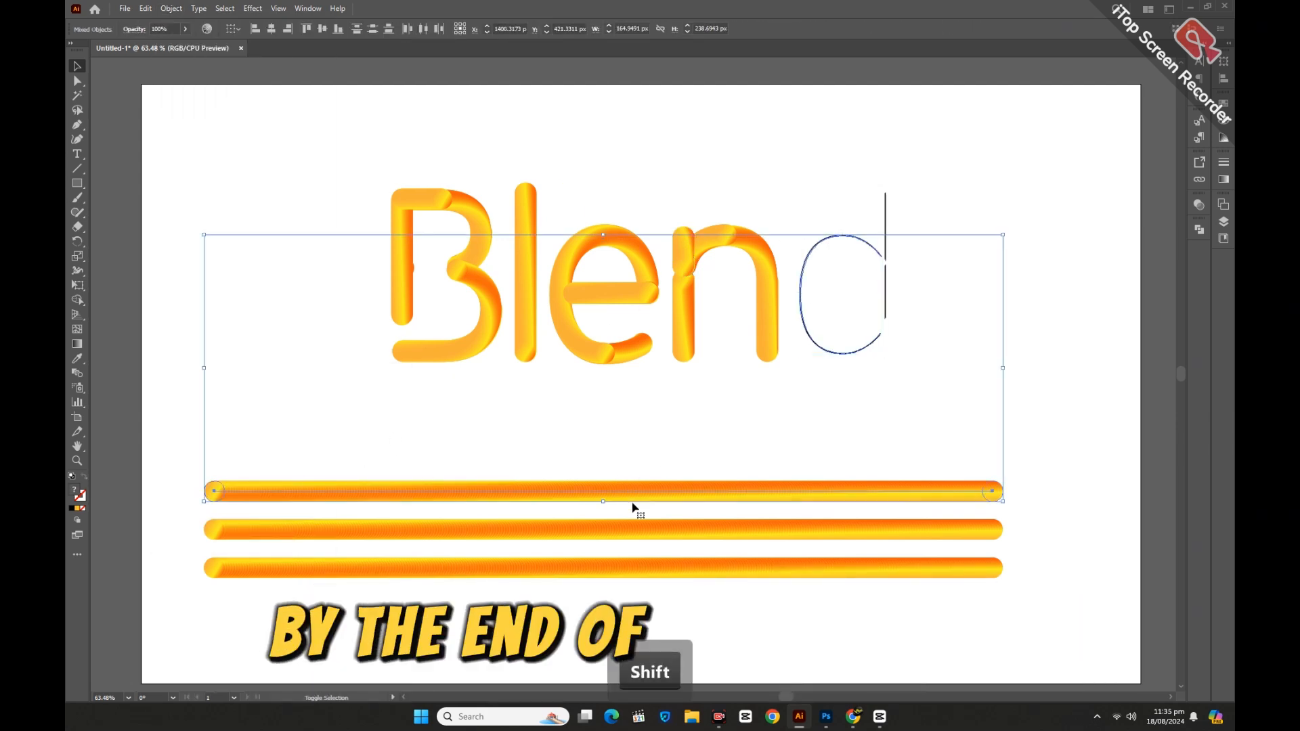
pyautogui.click(174, 9)
pyautogui.moveTo(244, 381)
pyautogui.click(374, 453)
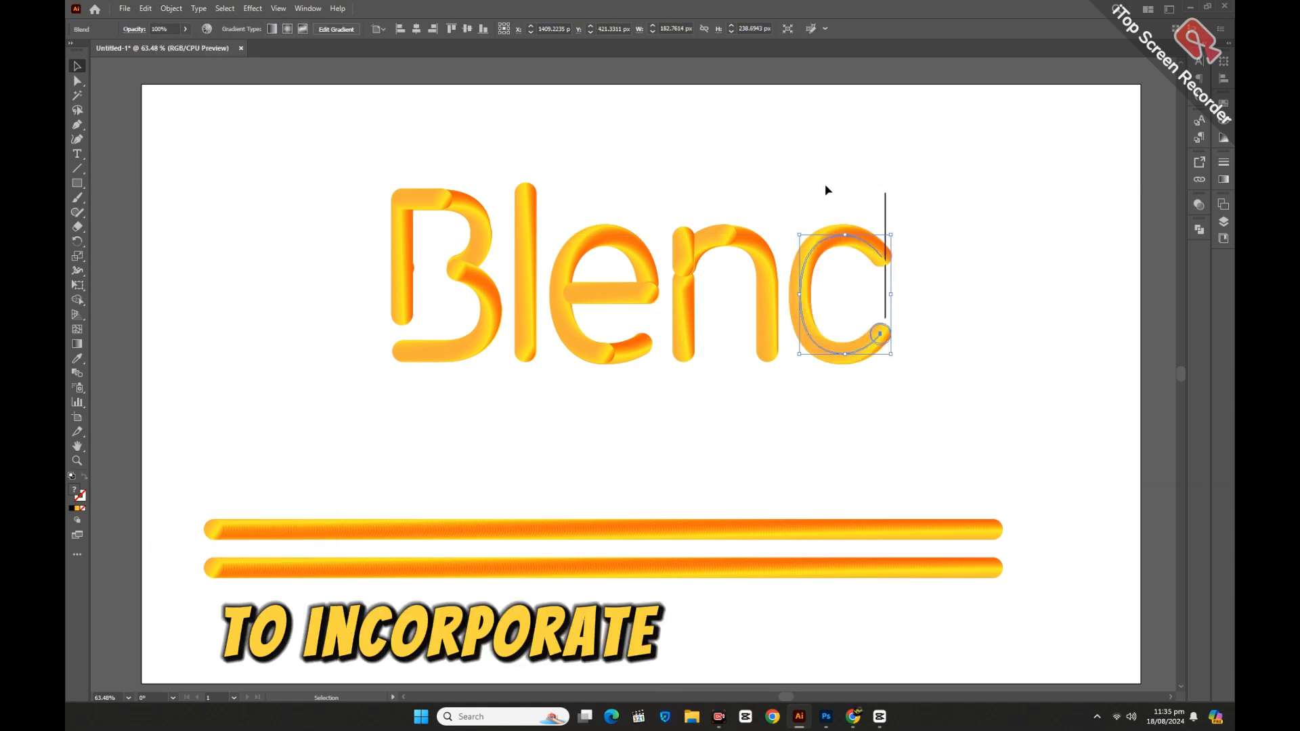
# Apply the next gradient blend line to the upper part of the d's stem using Replace Spine.
pyautogui.click(885, 203)
pyautogui.keyDown('shift'); pyautogui.click(738, 532); pyautogui.keyUp('shift')
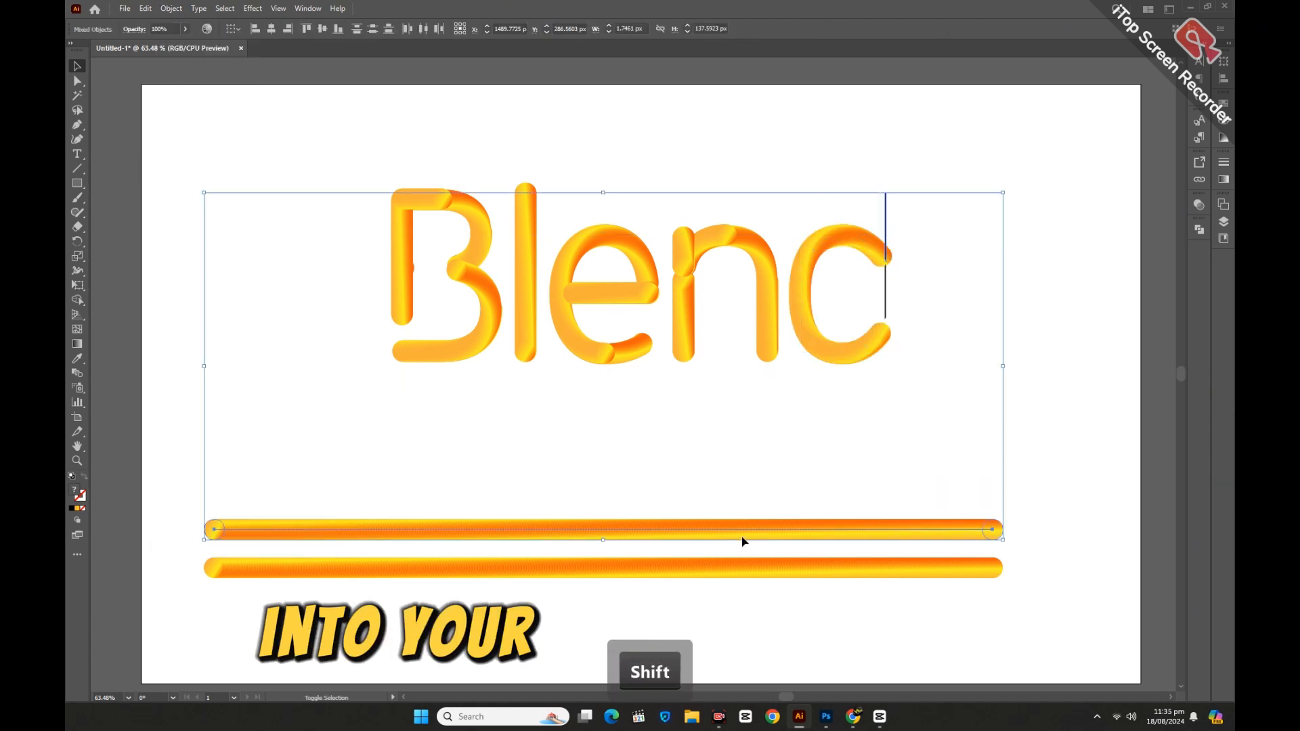
pyautogui.click(172, 9)
pyautogui.moveTo(243, 380)
pyautogui.click(374, 454)
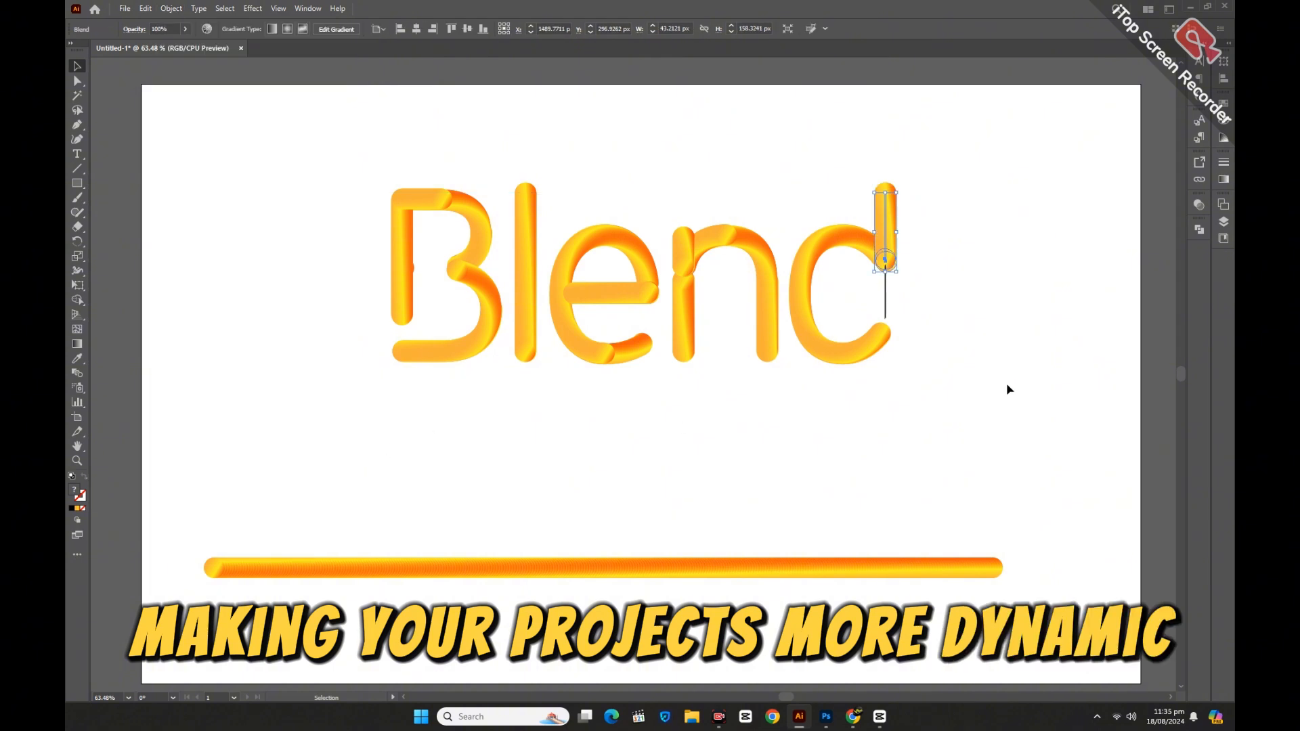
# Apply the last gradient blend line to the lower part of the d's stem using Replace Spine.
pyautogui.click(886, 292)
pyautogui.keyDown('shift'); pyautogui.click(759, 567); pyautogui.keyUp('shift')
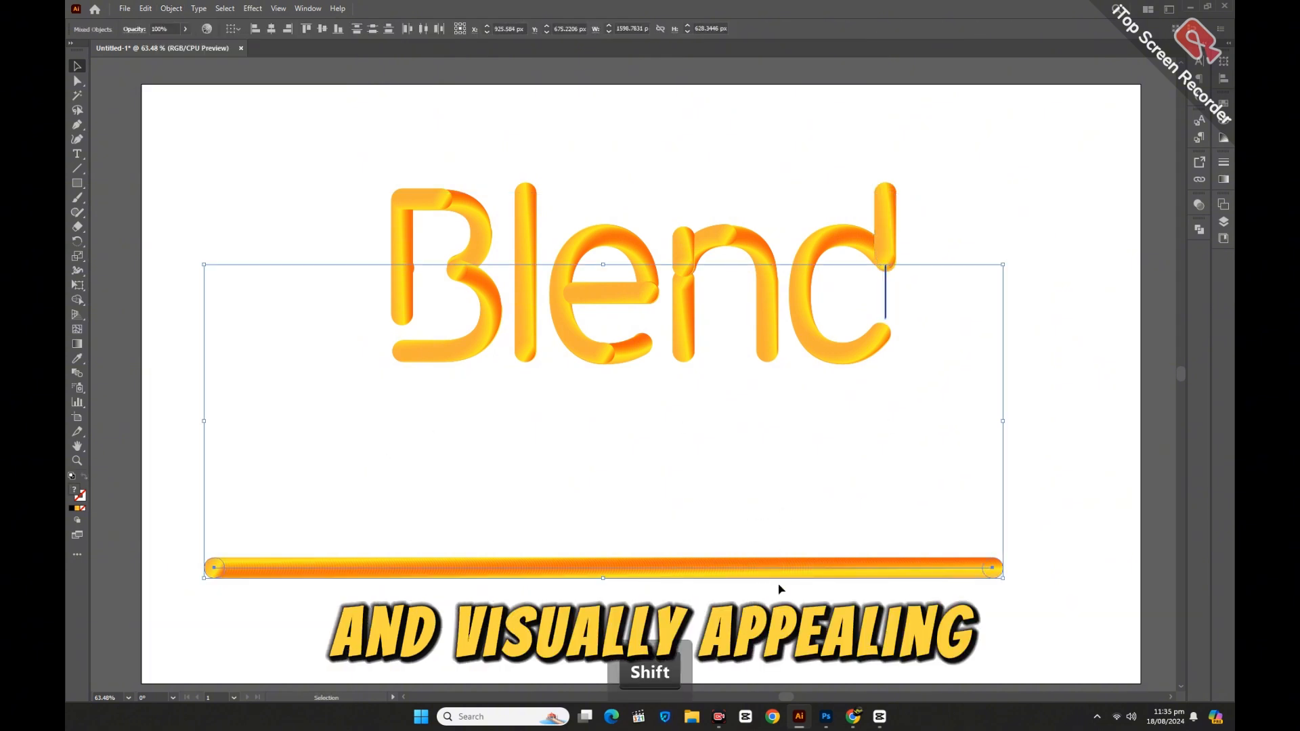
pyautogui.click(169, 9)
pyautogui.moveTo(218, 384)
pyautogui.click(374, 450)
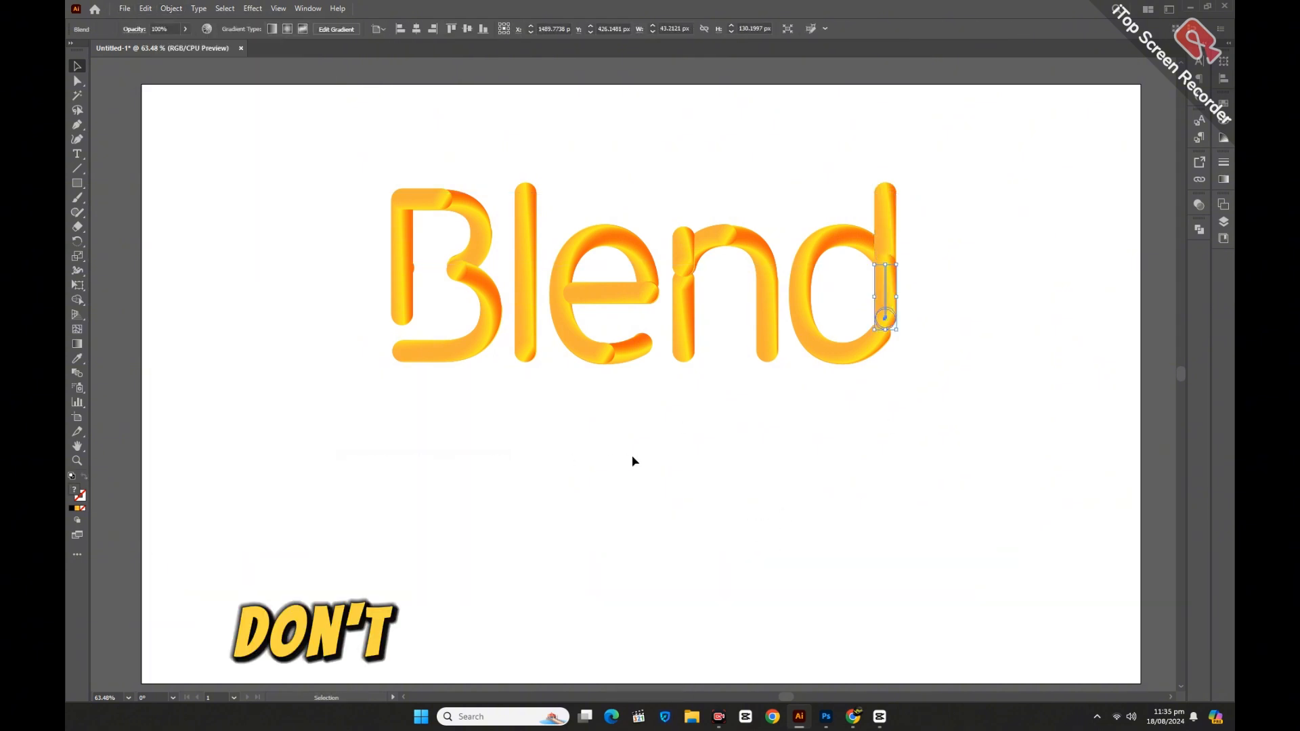
# Select all the letter blends and reverse their front-to-back order.
pyautogui.click(632, 458)
pyautogui.moveTo(237, 152); pyautogui.dragTo(868, 420)
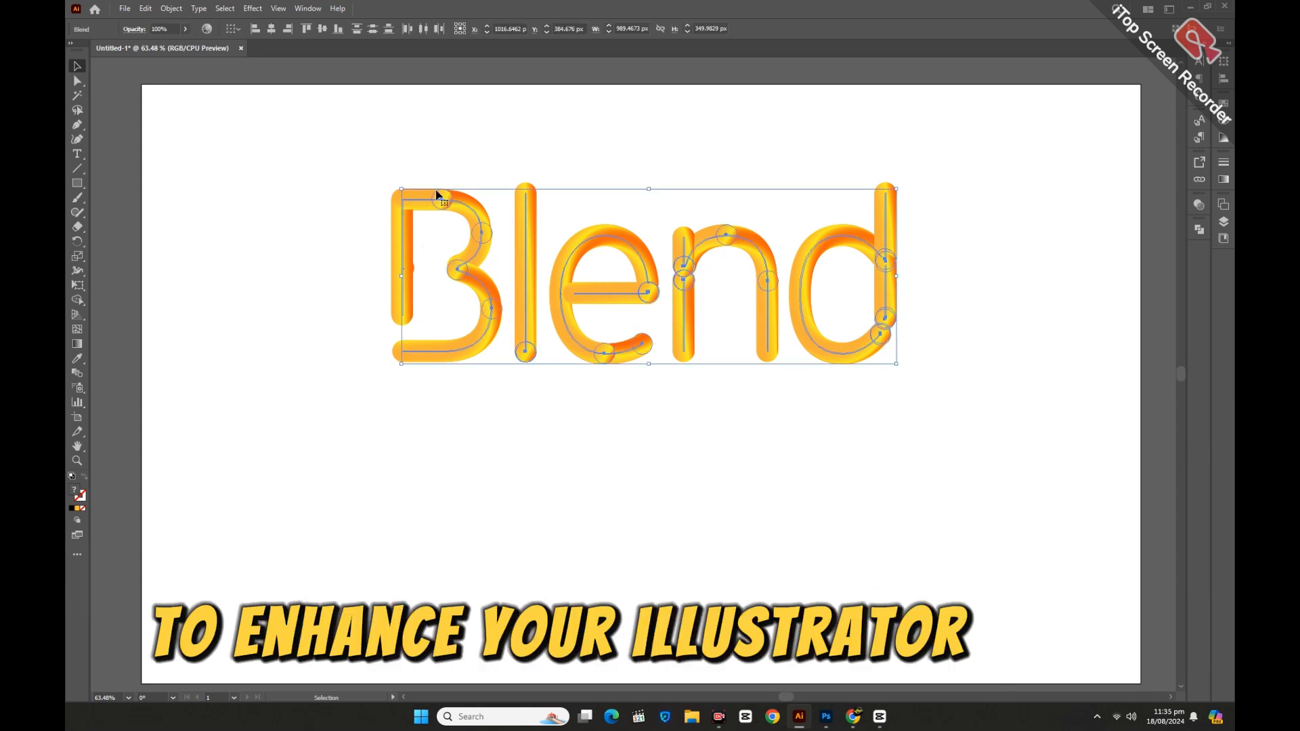
pyautogui.click(171, 8)
pyautogui.moveTo(228, 387)
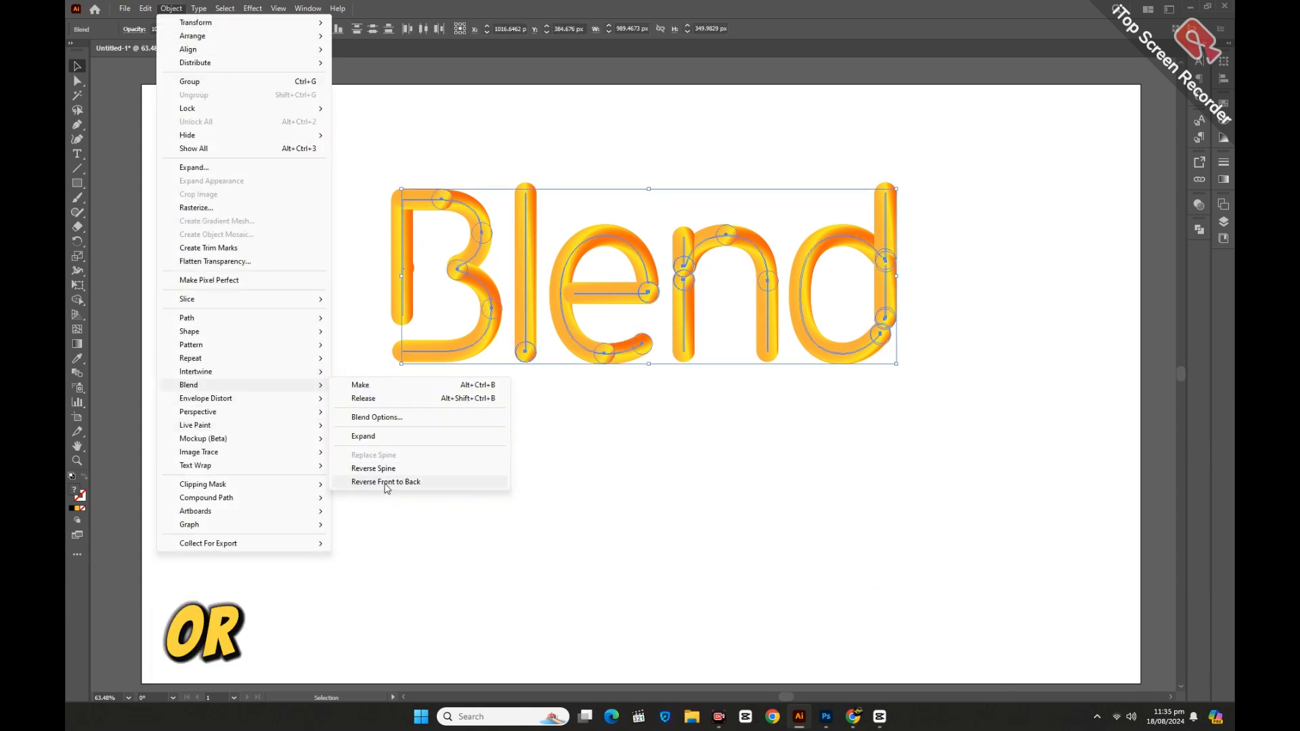
pyautogui.click(383, 481)
pyautogui.click(434, 455)
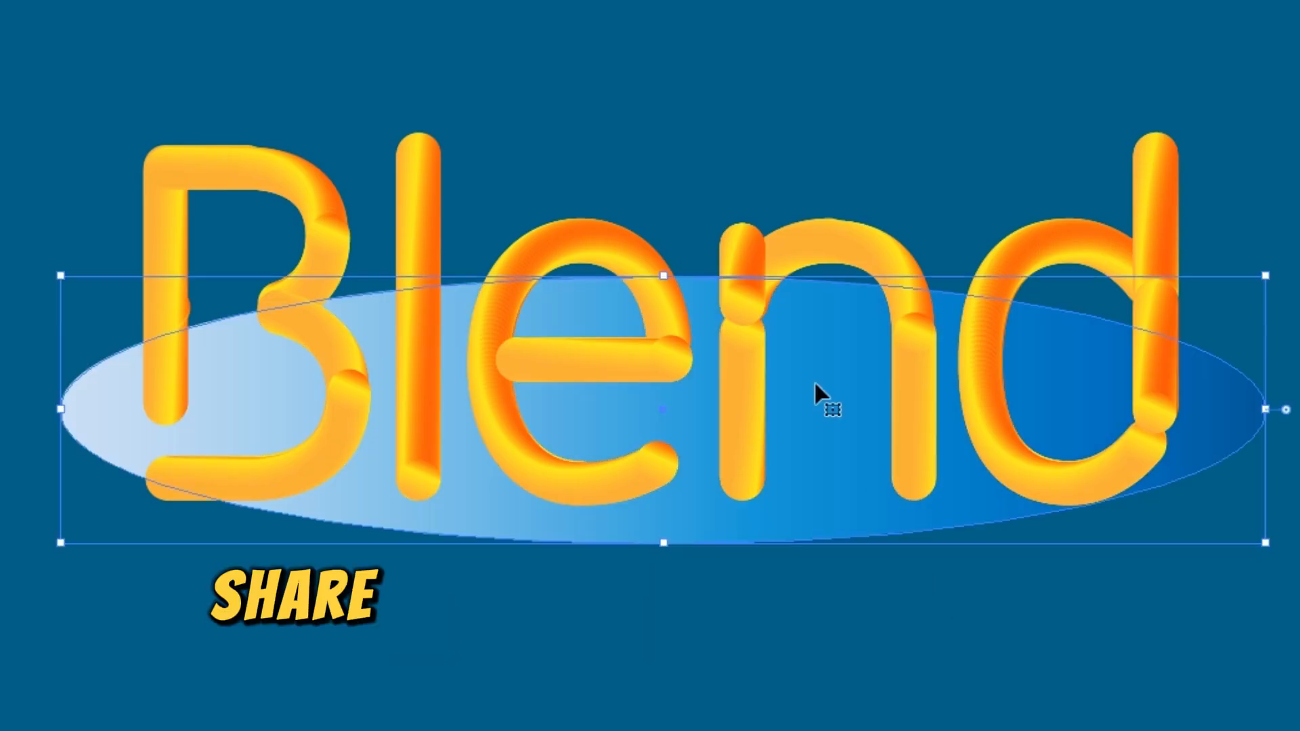
# Flatten the blue gradient ellipse beneath the word into a thin shadow and redraw its gradient vertically.
pyautogui.moveTo(668, 276); pyautogui.dragTo(637, 503)
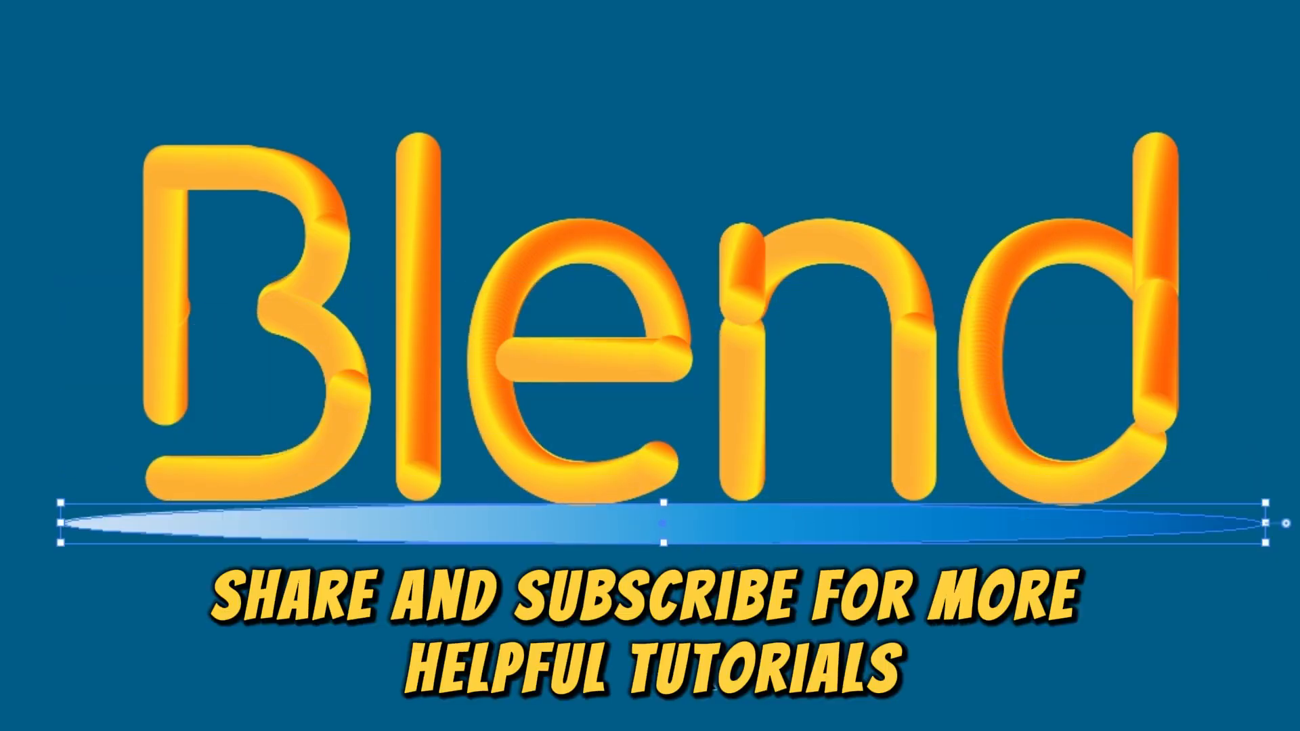
pyautogui.press('g')
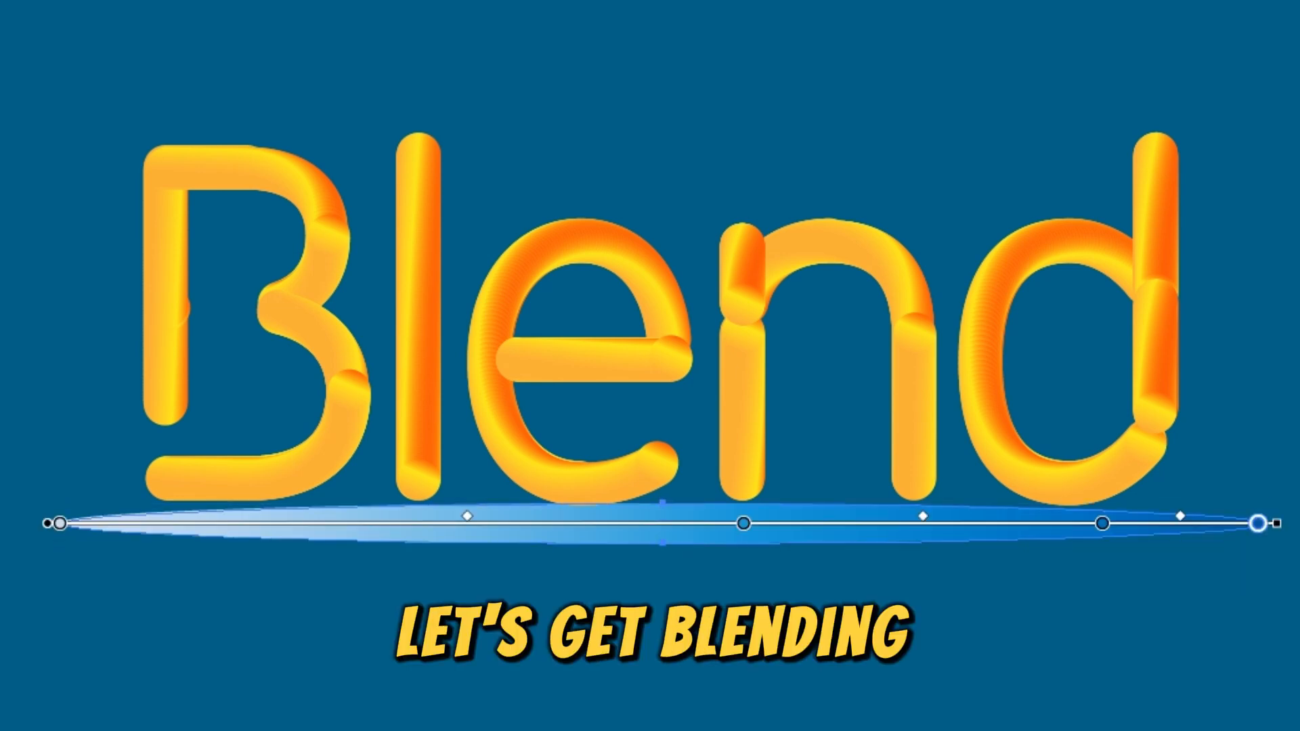
pyautogui.moveTo(617, 548); pyautogui.dragTo(618, 504)
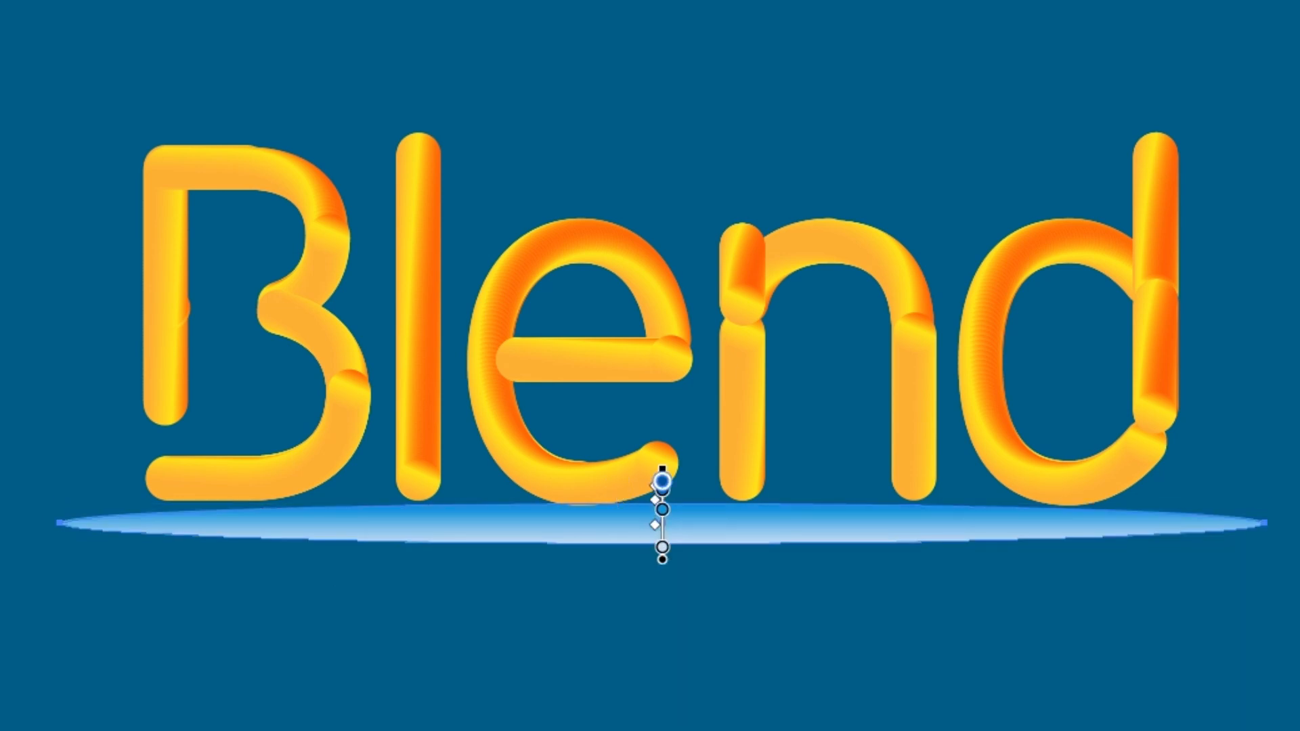
# Select the ellipse beneath the word and fill it with a horizontal light-grey-to-orange gradient.
pyautogui.press('v')
pyautogui.hotkey('ctrl', 'a')
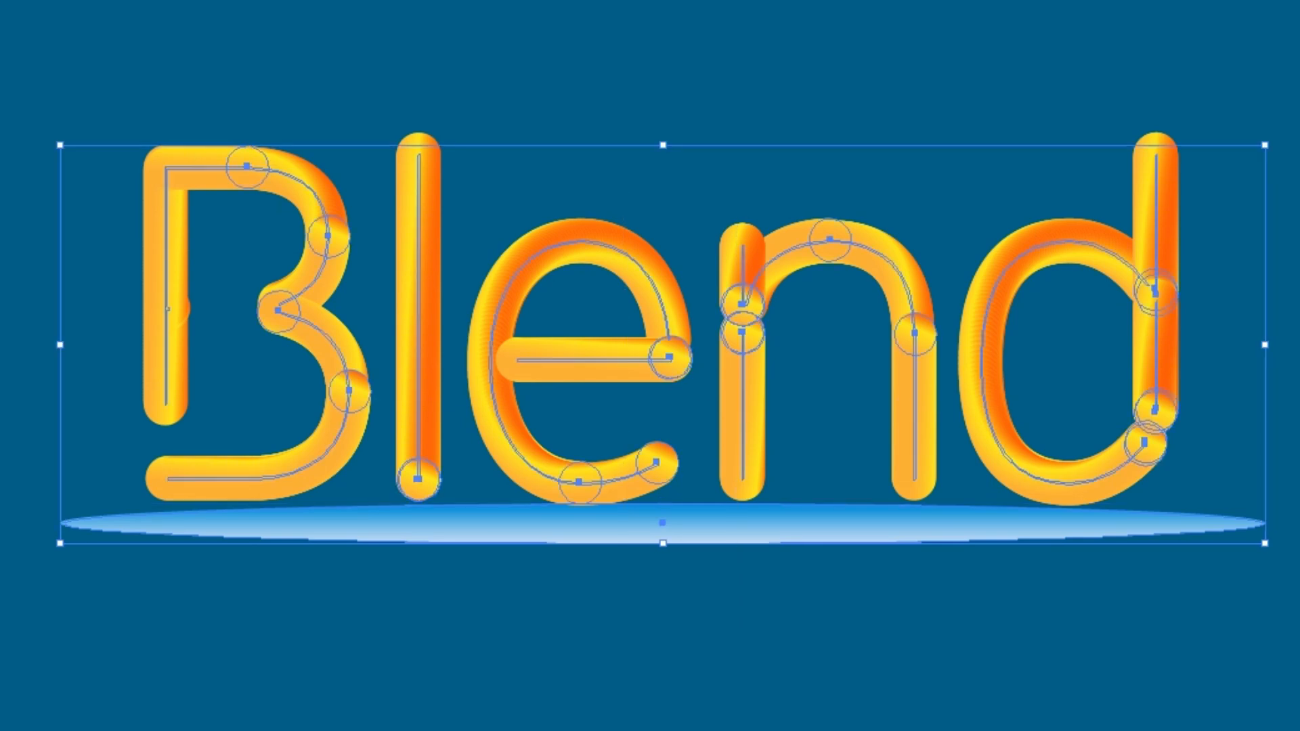
pyautogui.hotkey('ctrl', 'shift', 'a')
pyautogui.click(787, 541)
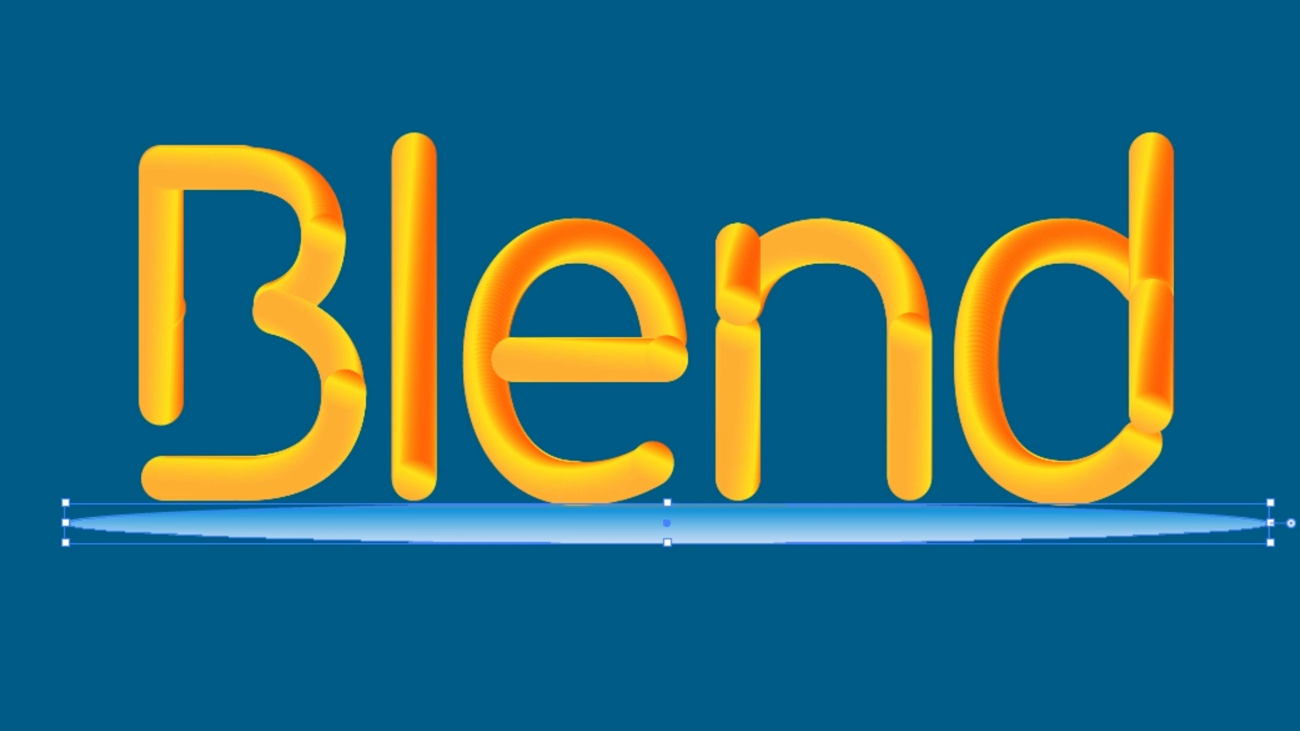
pyautogui.click(891, 618)
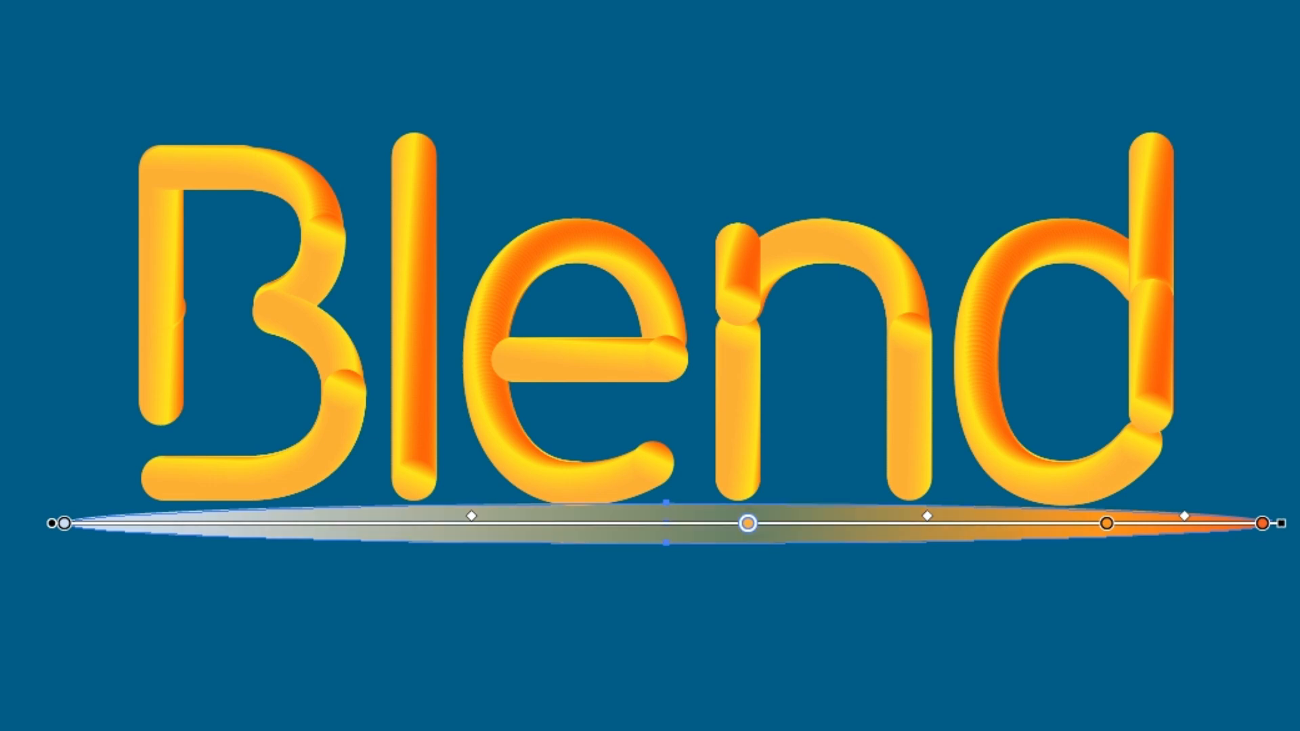
# Move the gradient ellipse slightly lower beneath the word, then reselect it.
pyautogui.press('v')
pyautogui.hotkey('ctrl', 'shift', 'a')
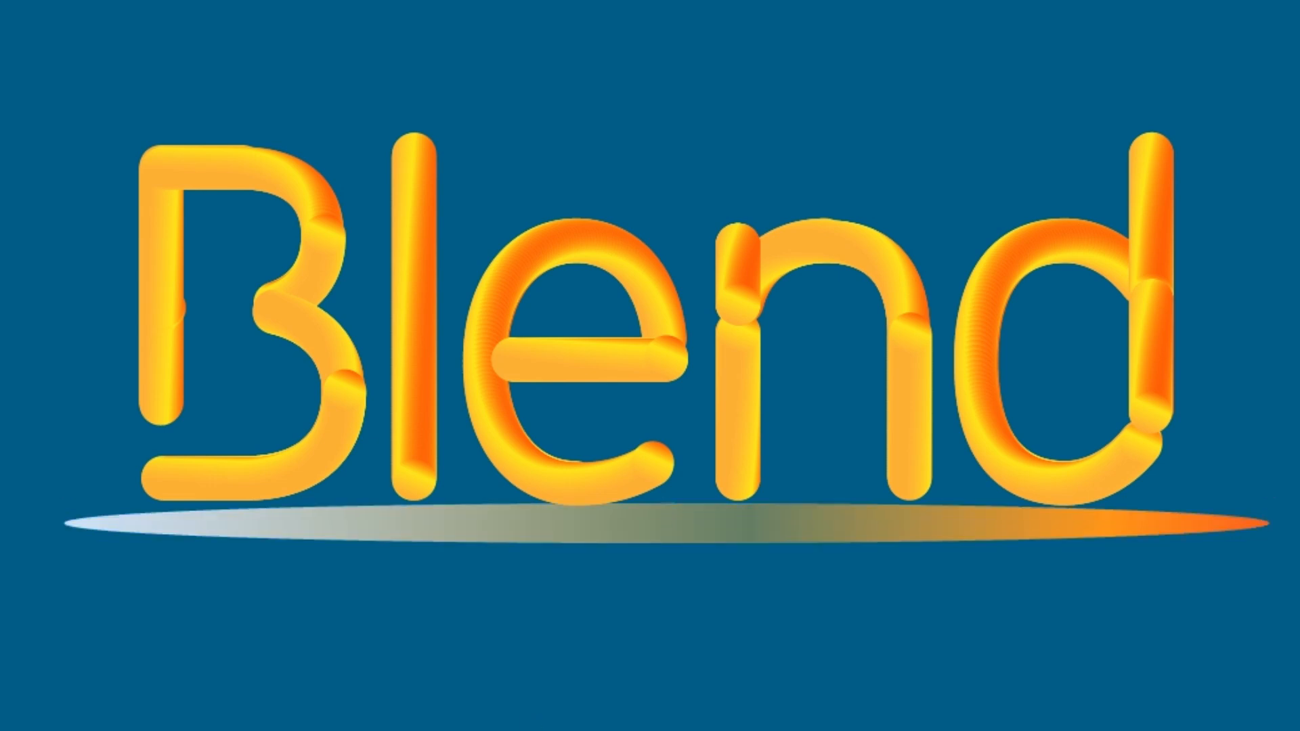
pyautogui.moveTo(667, 503); pyautogui.dragTo(667, 524)
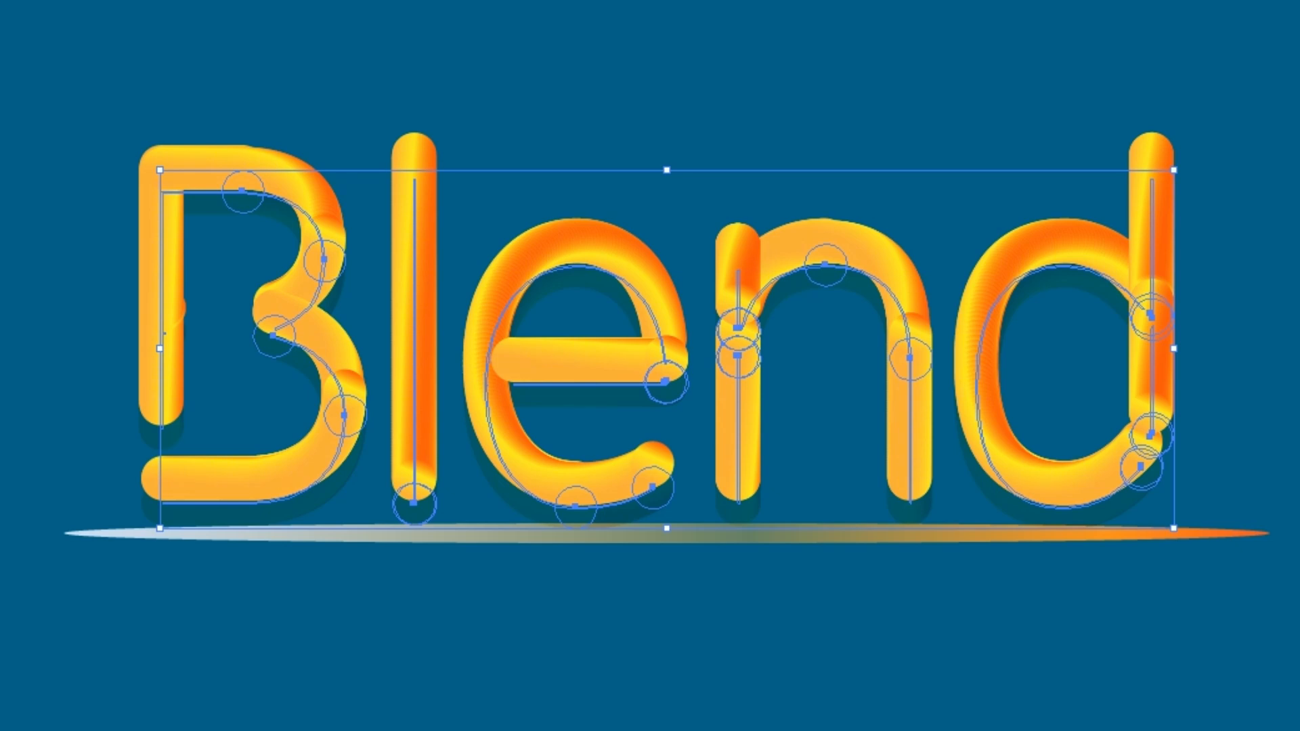
pyautogui.hotkey('ctrl', 'shift', 'a')
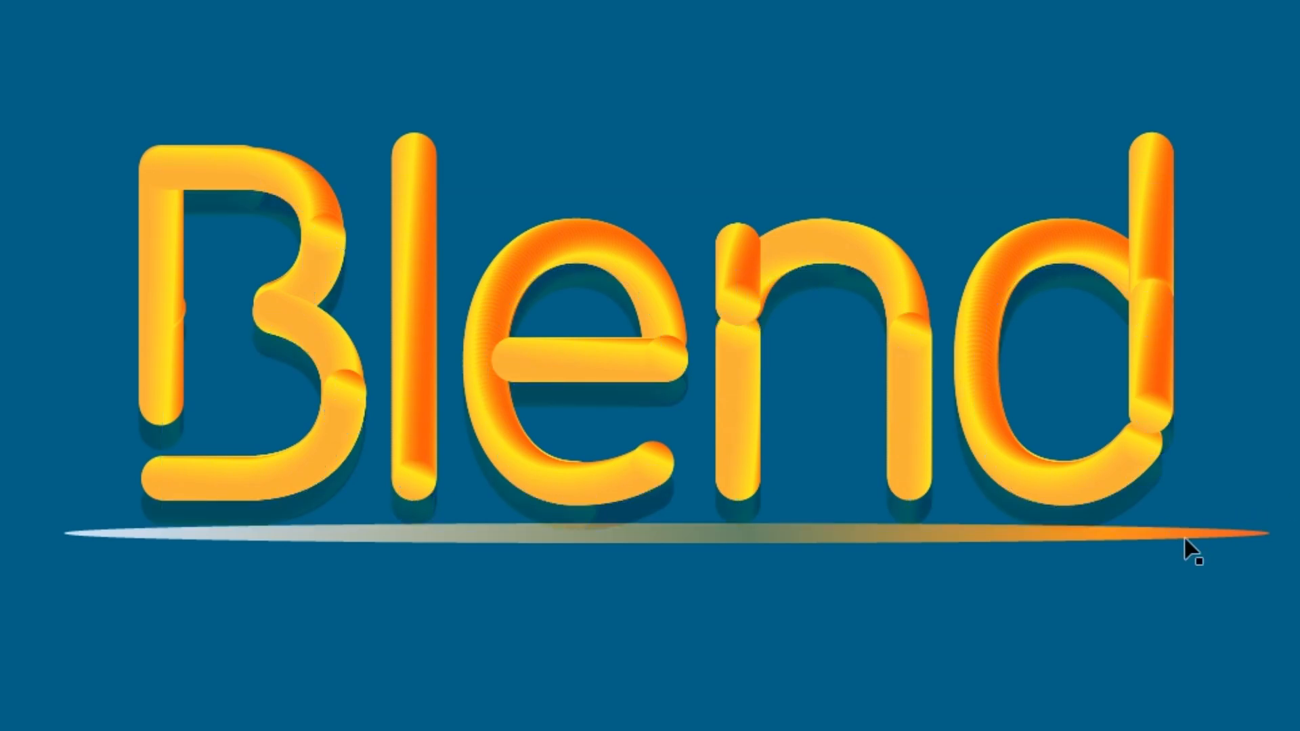
pyautogui.click(1181, 540)
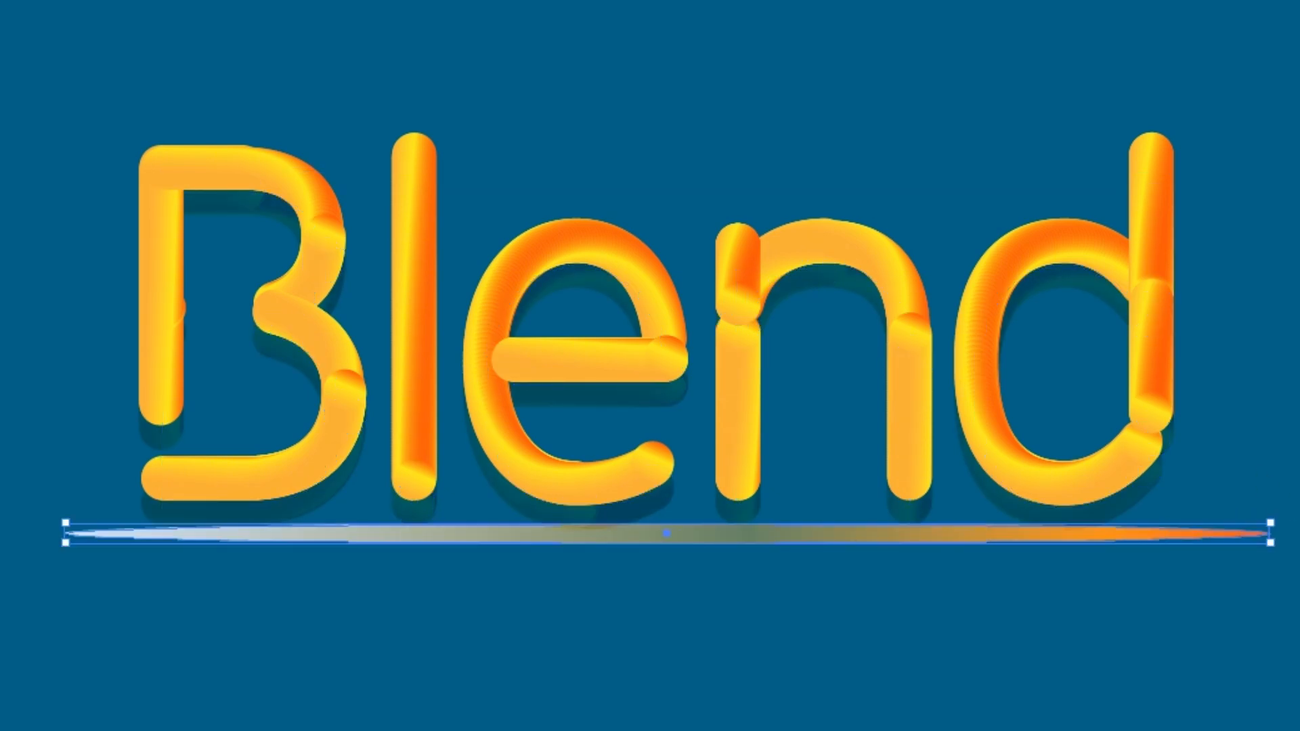